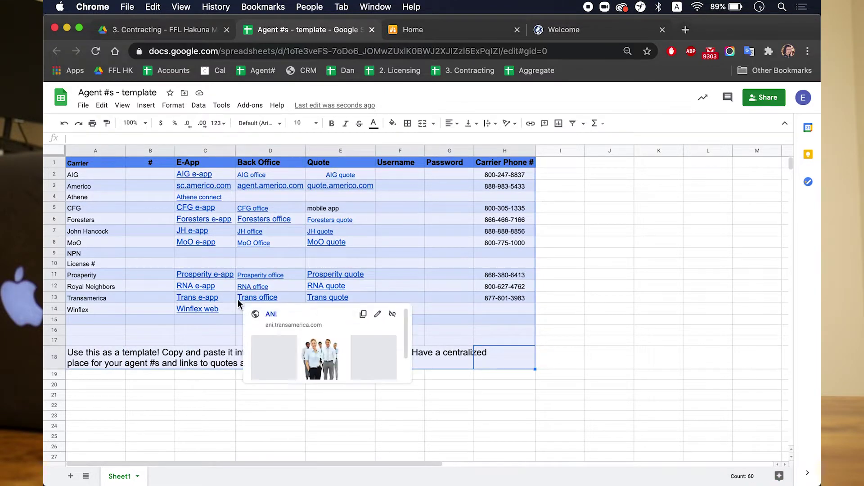
Step: Enter a sample agent number in the Americo row's B3 cell, then clear it again
{"action": "left_click", "coordinate": [147, 275]}
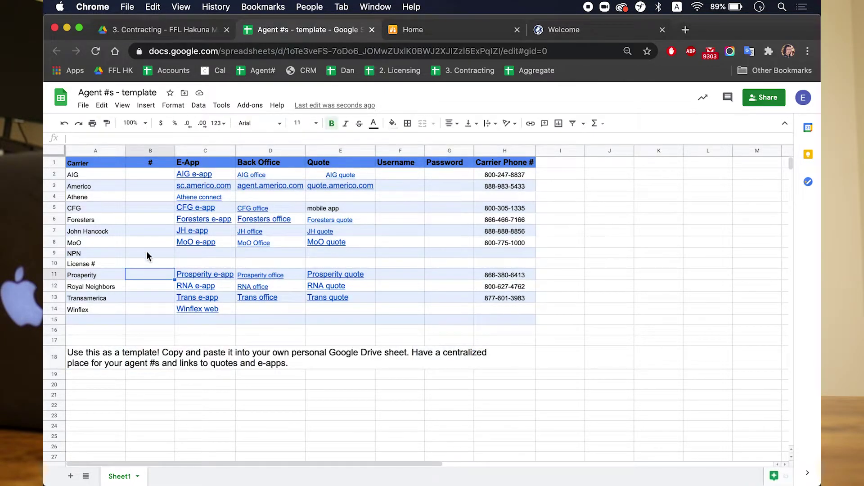
{"action": "left_click", "coordinate": [149, 233]}
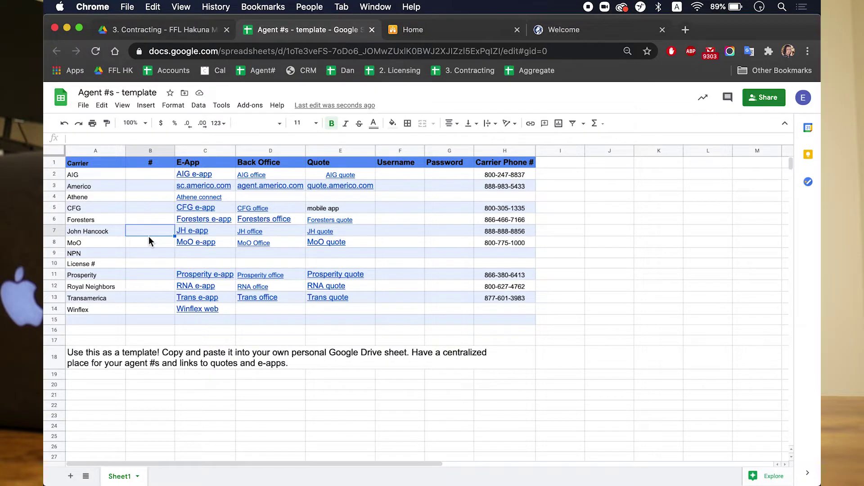
{"action": "left_click", "coordinate": [150, 151]}
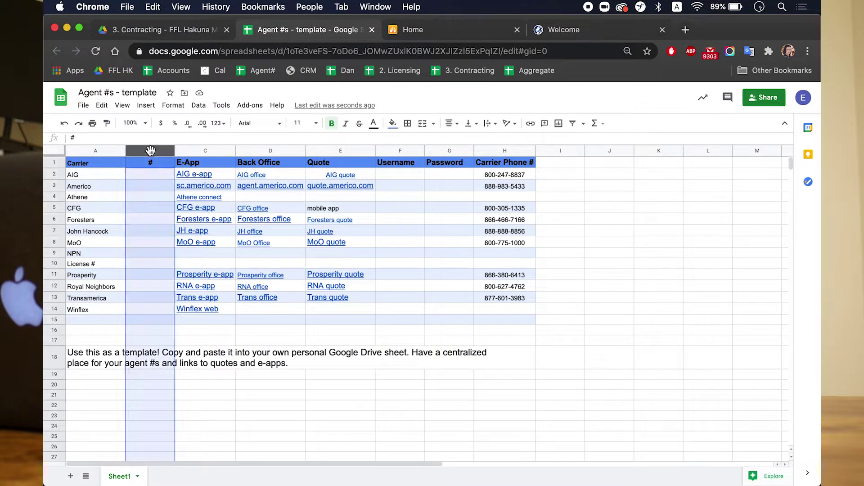
{"action": "left_click", "coordinate": [142, 200]}
{"action": "left_click", "coordinate": [141, 187]}
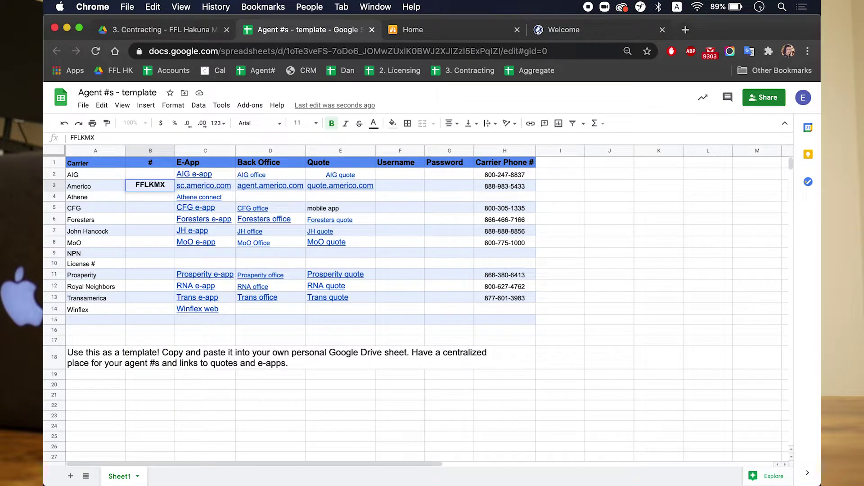
{"action": "key", "text": "Return"}
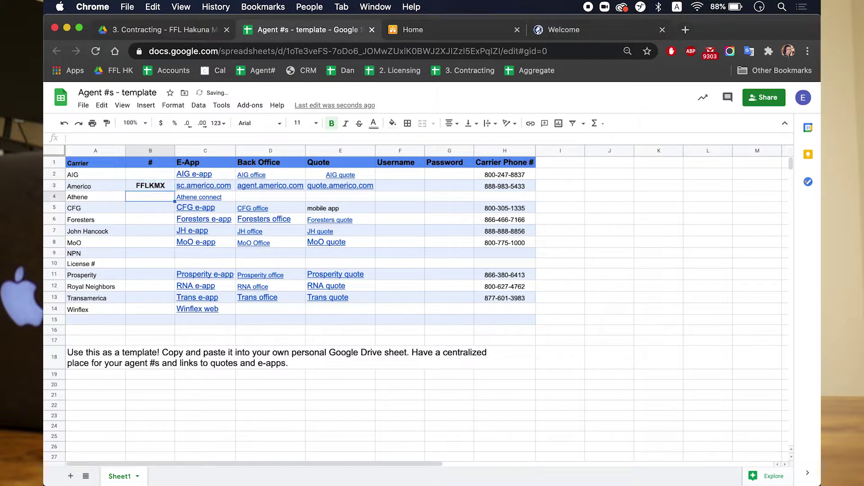
{"action": "key", "text": "Up"}
{"action": "key", "text": "Delete"}
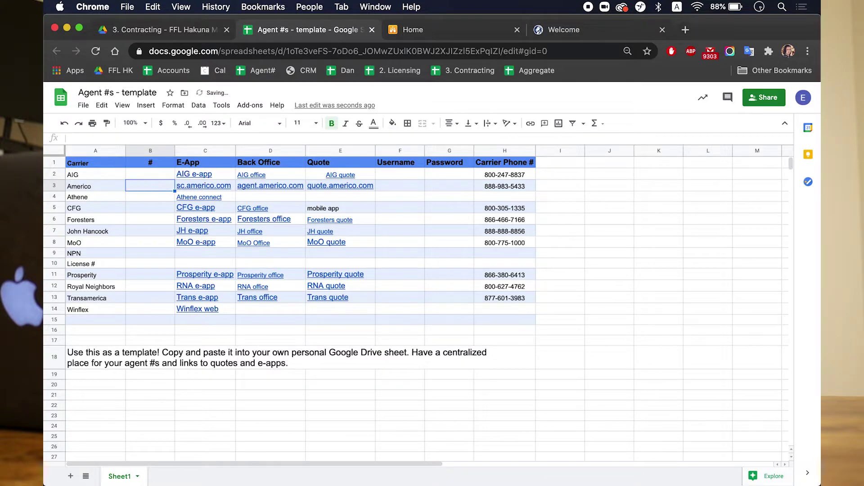
{"action": "left_click", "coordinate": [333, 331]}
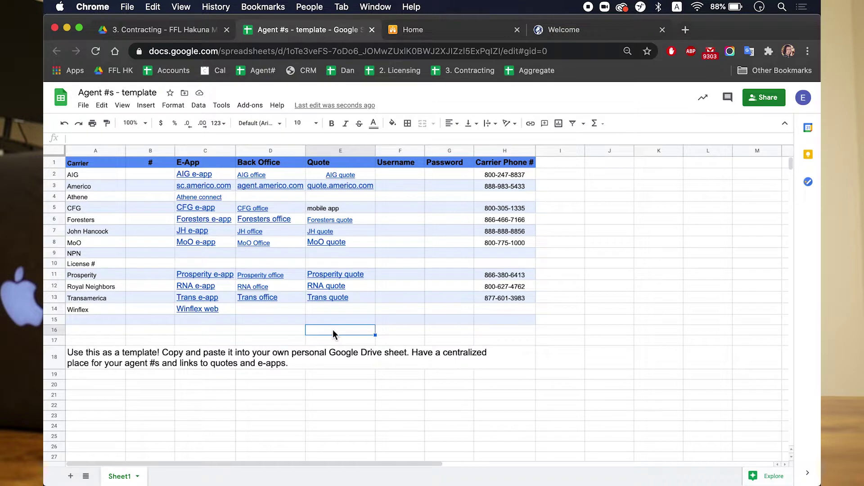
Step: Follow the quote.americo.com link in E3 to the Americo Mobile quote page
{"action": "left_click", "coordinate": [56, 185]}
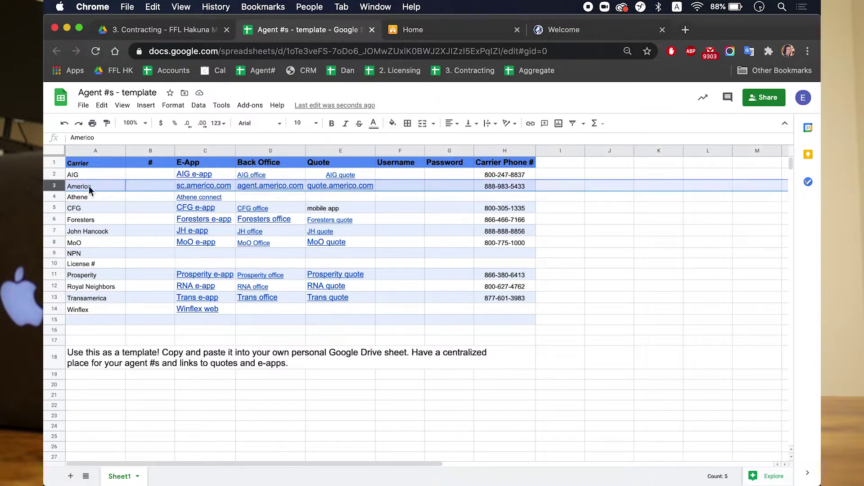
{"action": "left_click", "coordinate": [345, 151]}
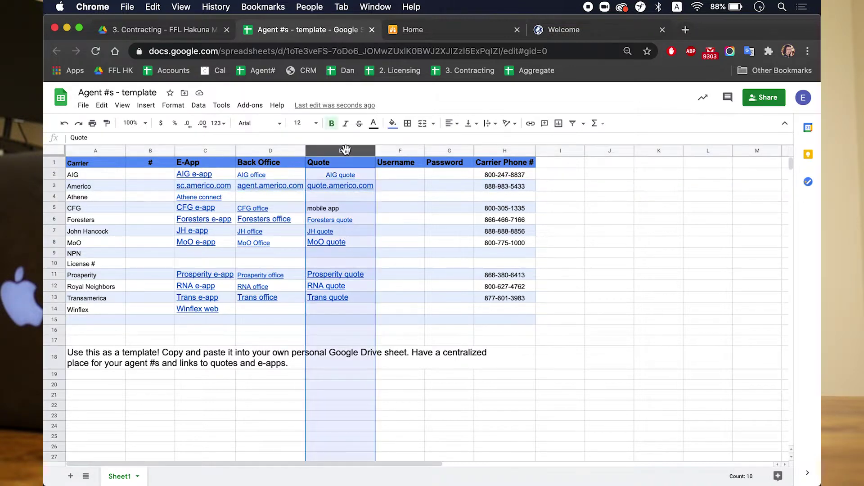
{"action": "left_click", "coordinate": [338, 184]}
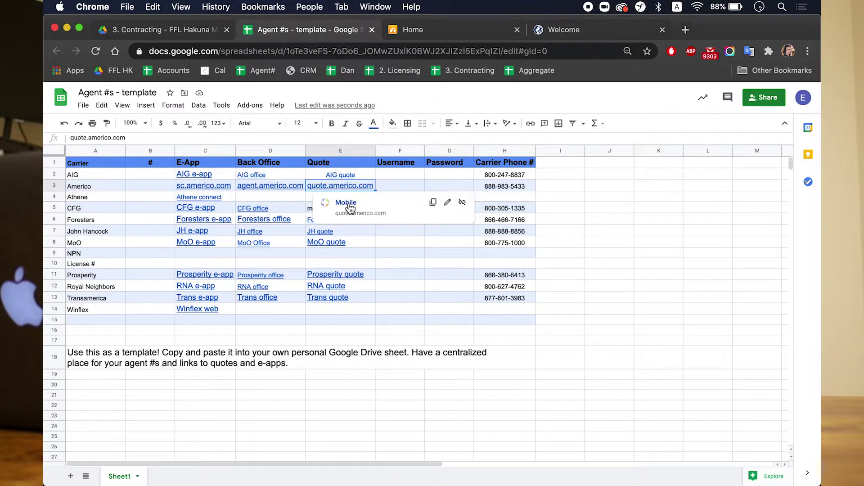
{"action": "left_click", "coordinate": [346, 202]}
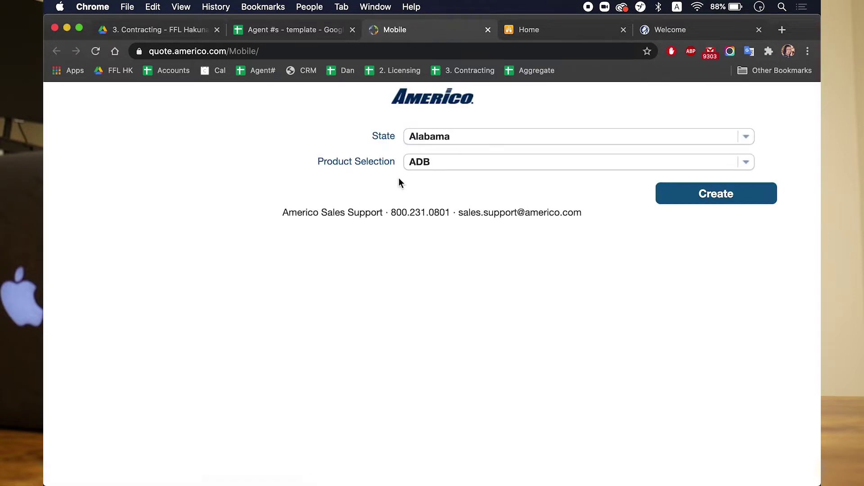
Step: Create a Nevada quote illustration for the Eagle Premier Series product
{"action": "left_click", "coordinate": [463, 137]}
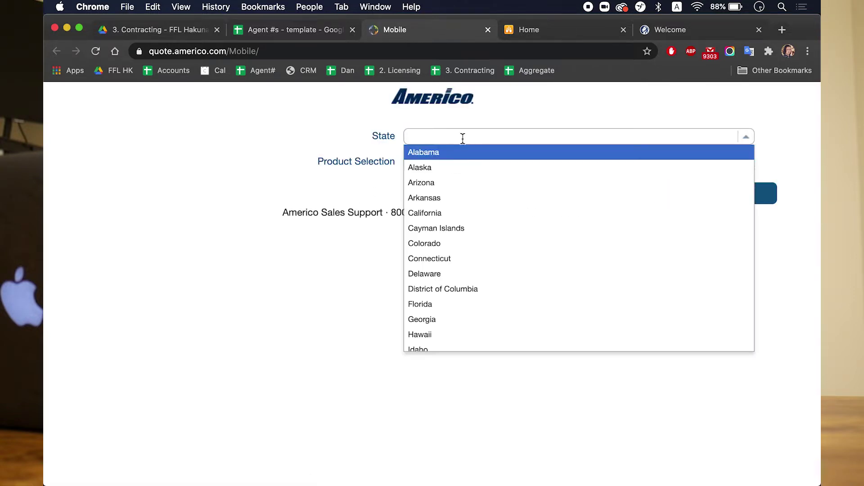
{"action": "type", "text": "n"}
{"action": "left_click", "coordinate": [448, 167]}
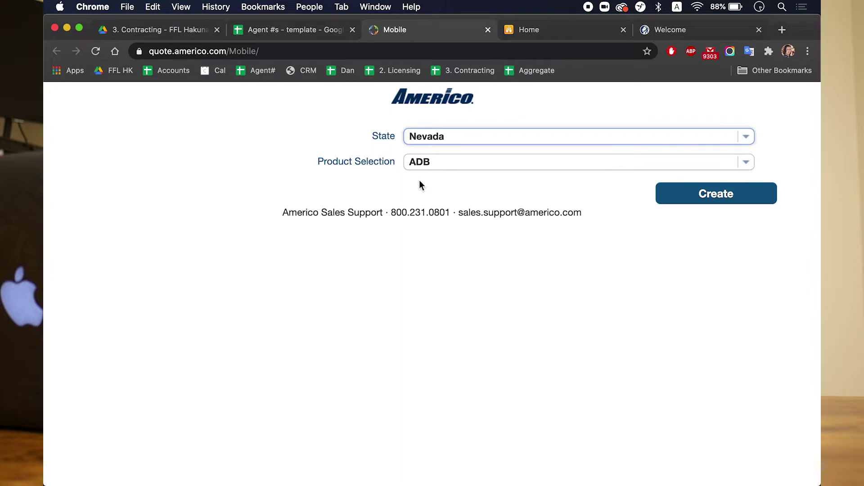
{"action": "left_click", "coordinate": [459, 162]}
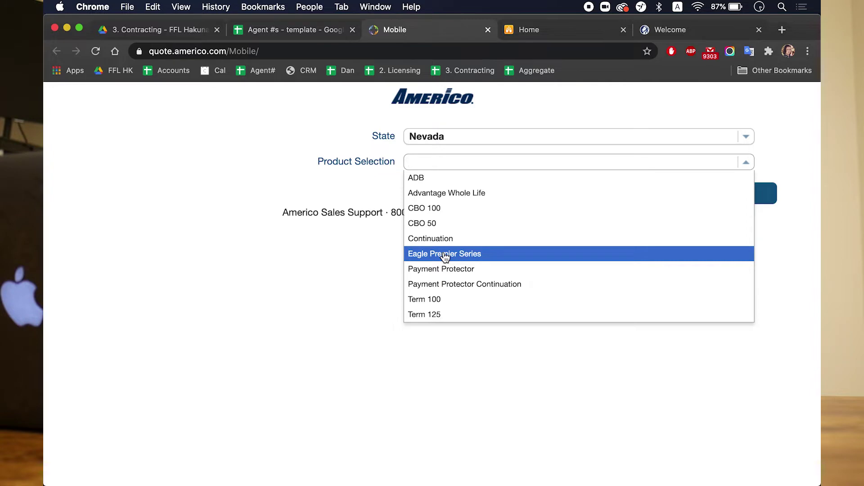
{"action": "left_click", "coordinate": [444, 255]}
{"action": "left_click", "coordinate": [703, 192]}
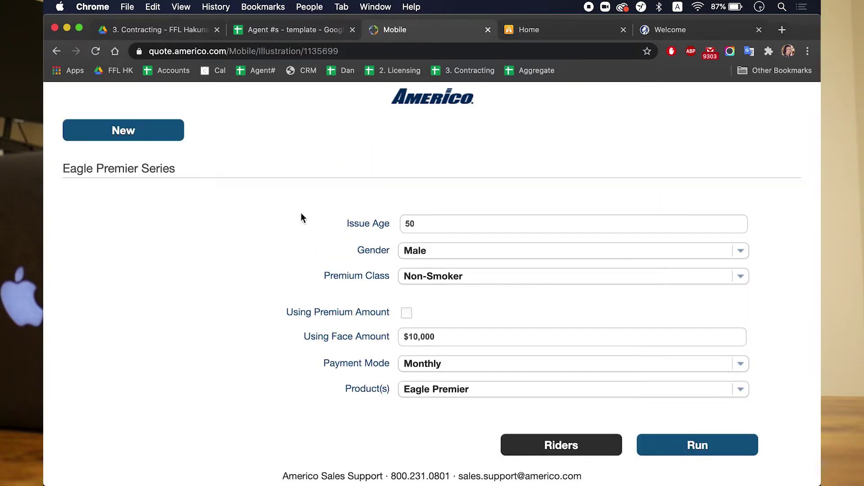
Step: Run the quote with issue age 55 and a 5000 face amount
{"action": "left_click", "coordinate": [445, 224]}
{"action": "type", "text": "55"}
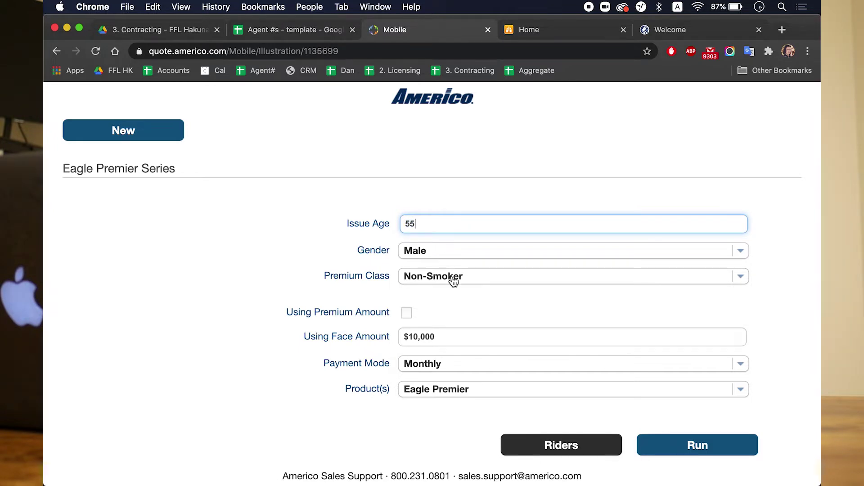
{"action": "left_click", "coordinate": [450, 340]}
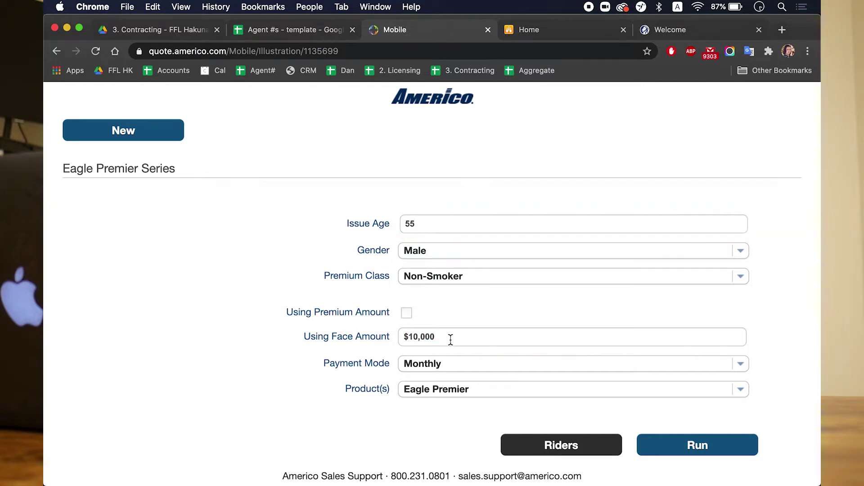
{"action": "type", "text": "5000"}
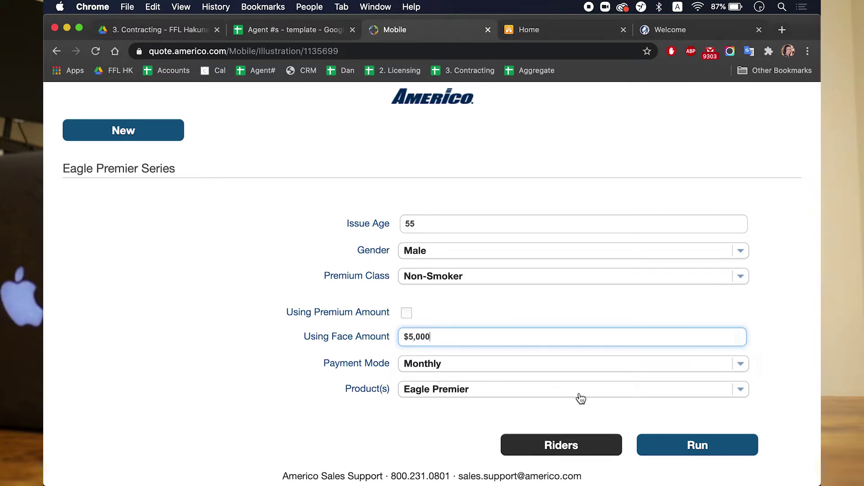
{"action": "left_click", "coordinate": [694, 454]}
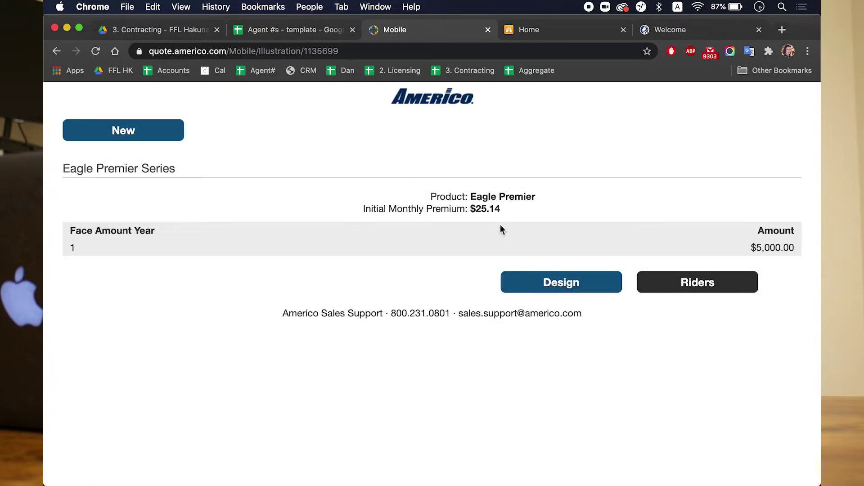
Step: Rerun the quote at a $10,000 face amount, giving $46.47 monthly
{"action": "left_click", "coordinate": [578, 289]}
{"action": "left_click", "coordinate": [488, 342]}
{"action": "type", "text": "100000"}
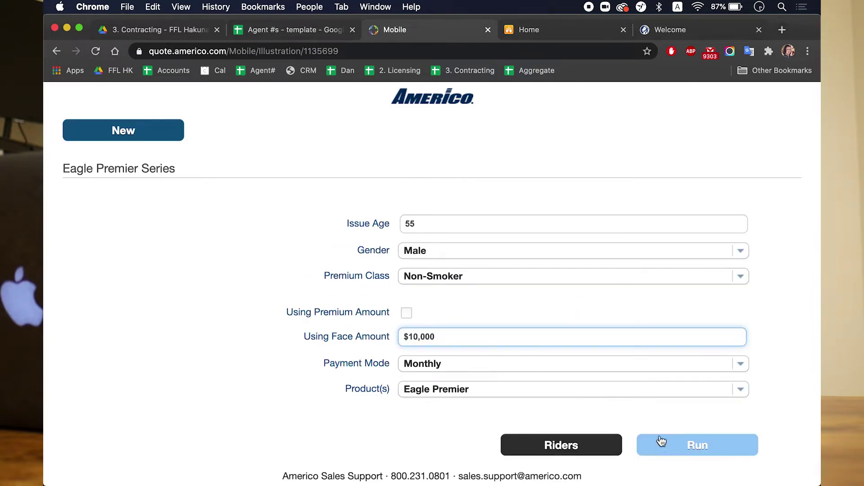
{"action": "left_click", "coordinate": [661, 441]}
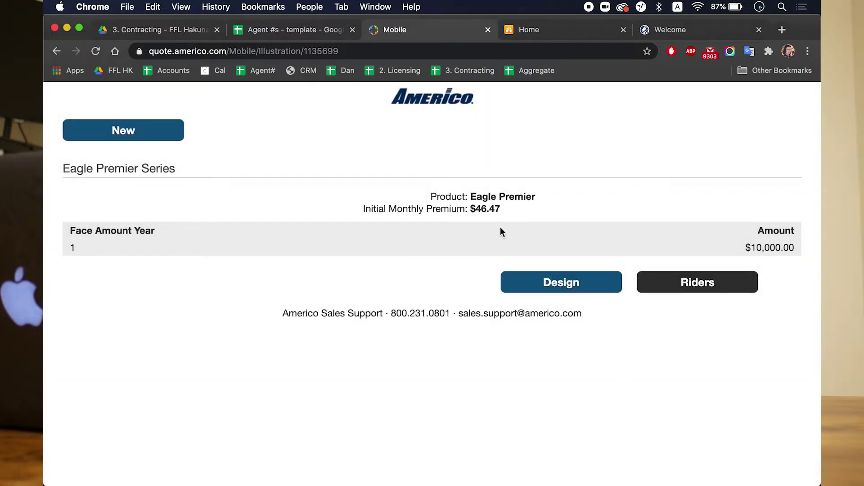
{"action": "left_click", "coordinate": [558, 285]}
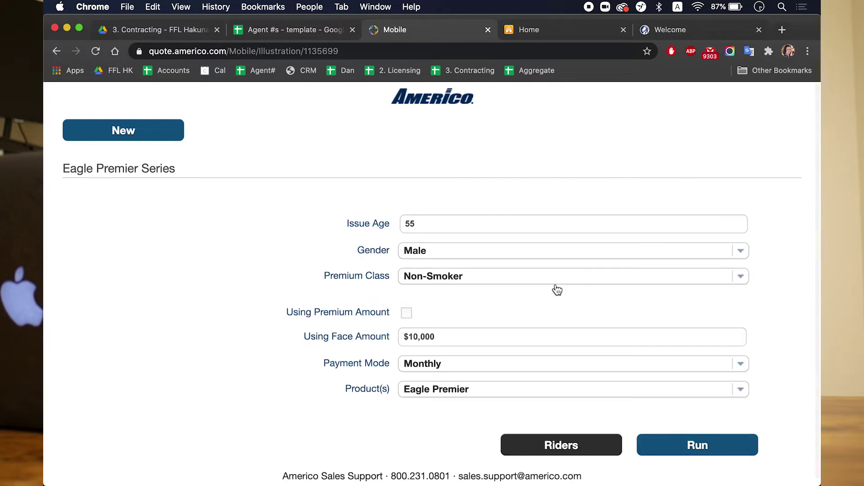
Step: Rerun the quote at a $20,000 face amount and return to the Agent #s template tab
{"action": "left_click", "coordinate": [487, 335]}
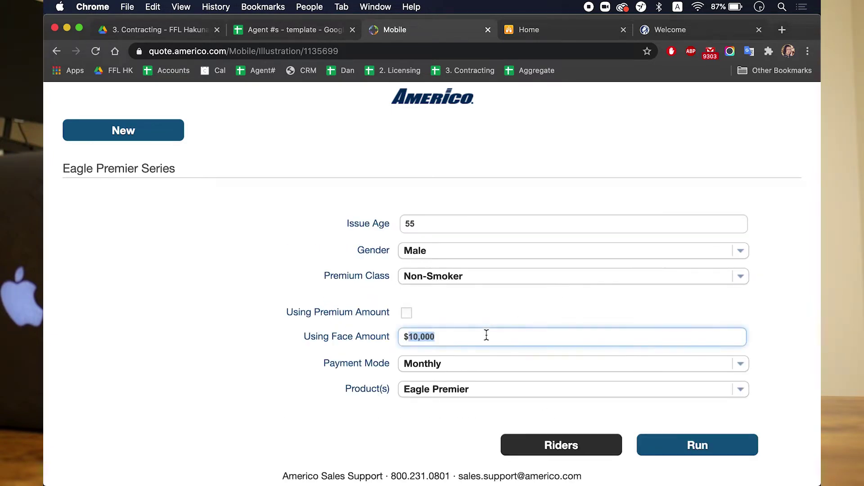
{"action": "type", "text": "20000"}
{"action": "left_click", "coordinate": [670, 451]}
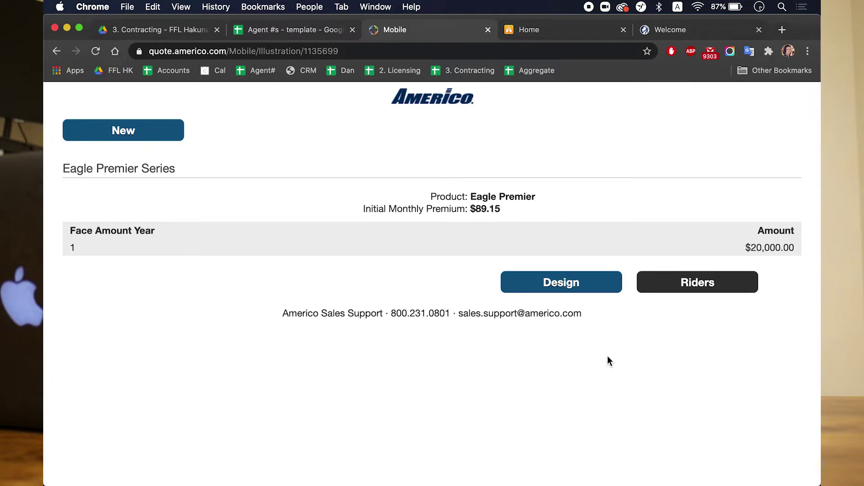
{"action": "left_click", "coordinate": [309, 34]}
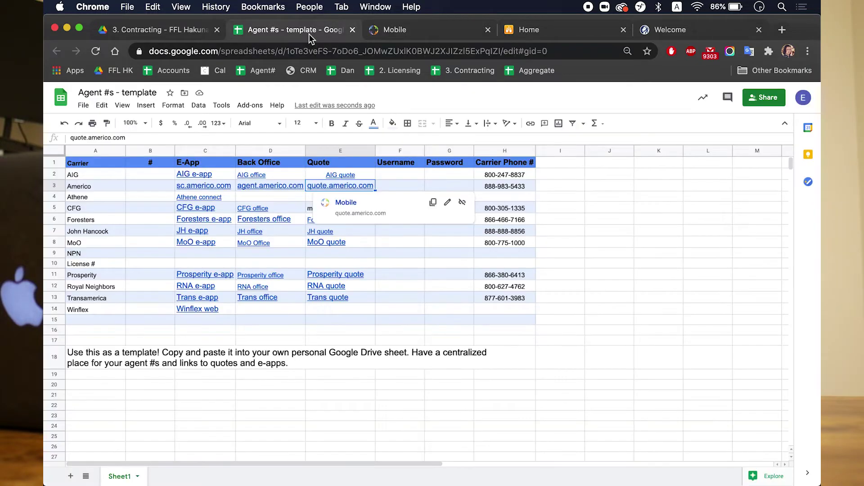
Step: Open the sc.americo.com e-app link from cell C3 in a new tab
{"action": "left_click", "coordinate": [203, 150]}
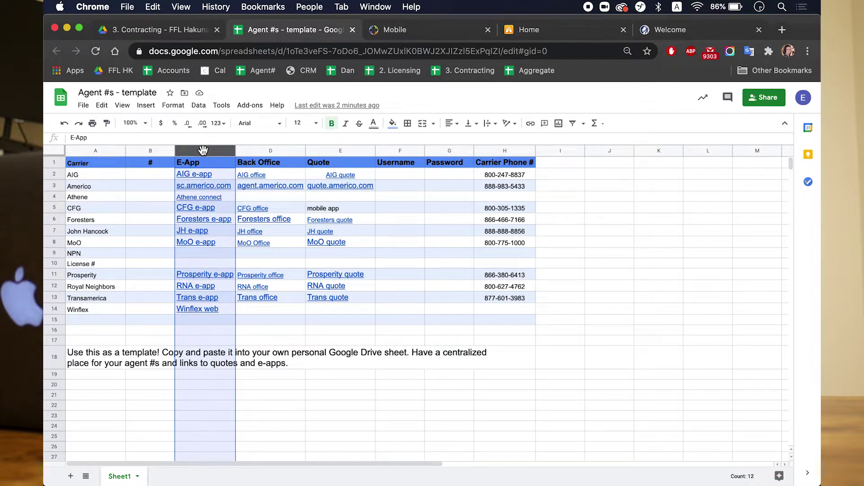
{"action": "left_click", "coordinate": [55, 188]}
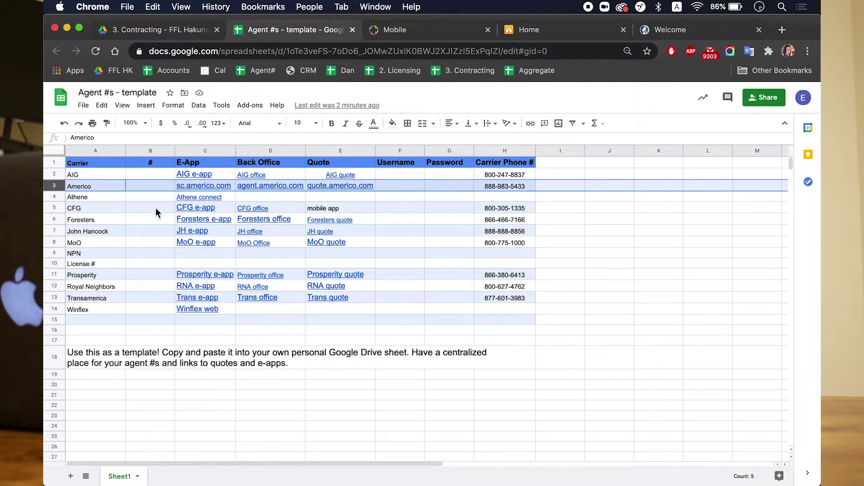
{"action": "left_click", "coordinate": [210, 208]}
{"action": "left_click", "coordinate": [198, 185]}
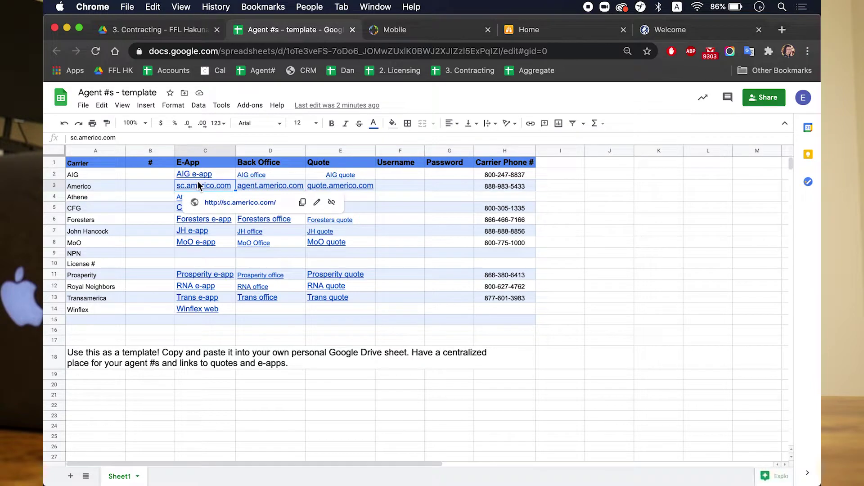
{"action": "left_click", "coordinate": [247, 206]}
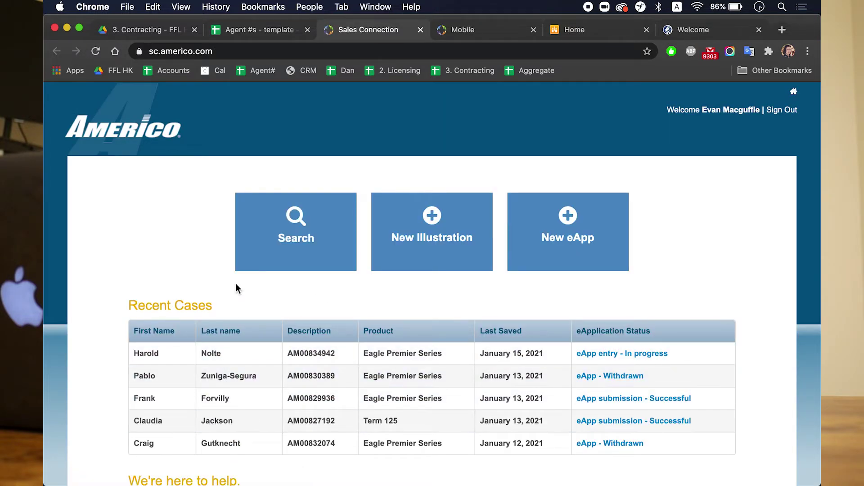
Step: Start a new eApp with date of birth 01/01/1965 and Eagle Premier Series selected
{"action": "left_click", "coordinate": [606, 222]}
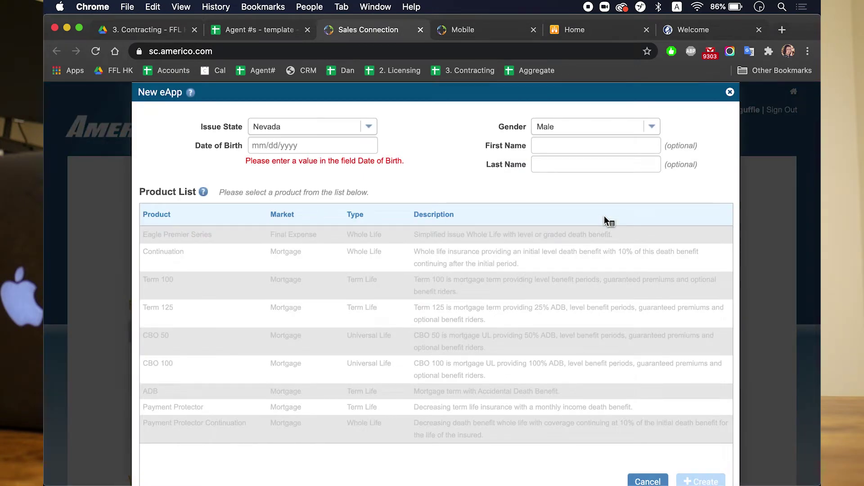
{"action": "left_click", "coordinate": [291, 146]}
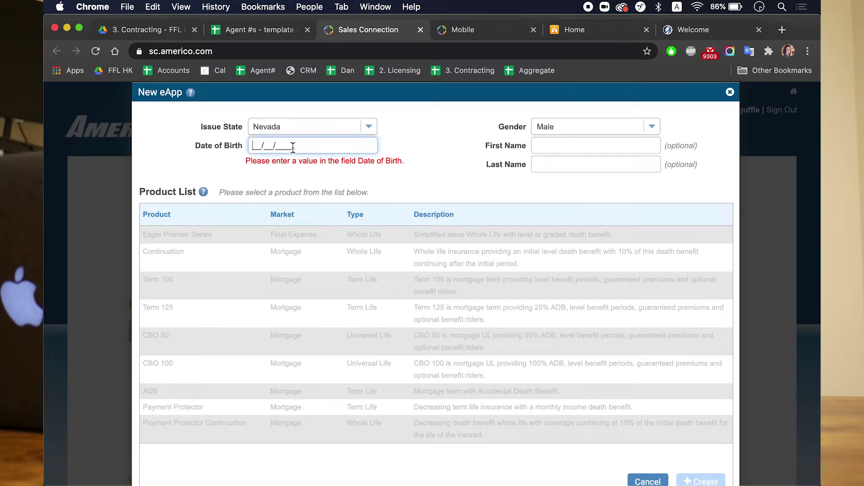
{"action": "type", "text": "01/01/1965"}
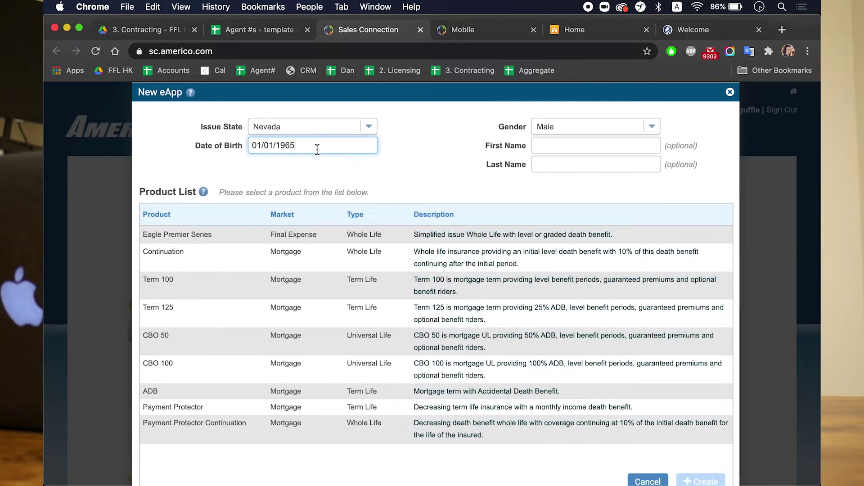
{"action": "left_click", "coordinate": [283, 232]}
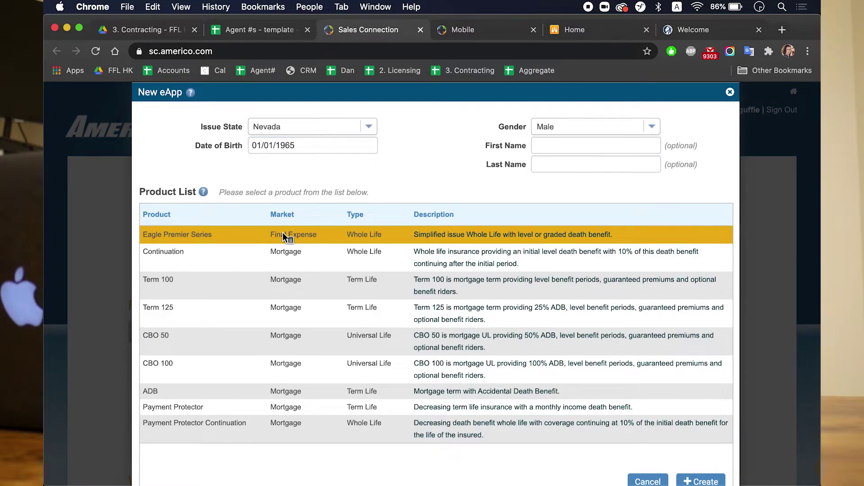
{"action": "left_click", "coordinate": [260, 334]}
{"action": "left_click", "coordinate": [260, 294]}
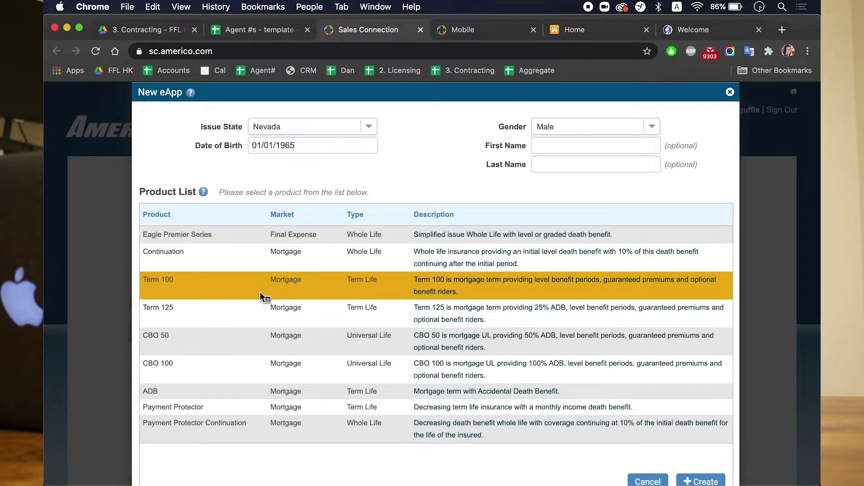
{"action": "left_click", "coordinate": [238, 235]}
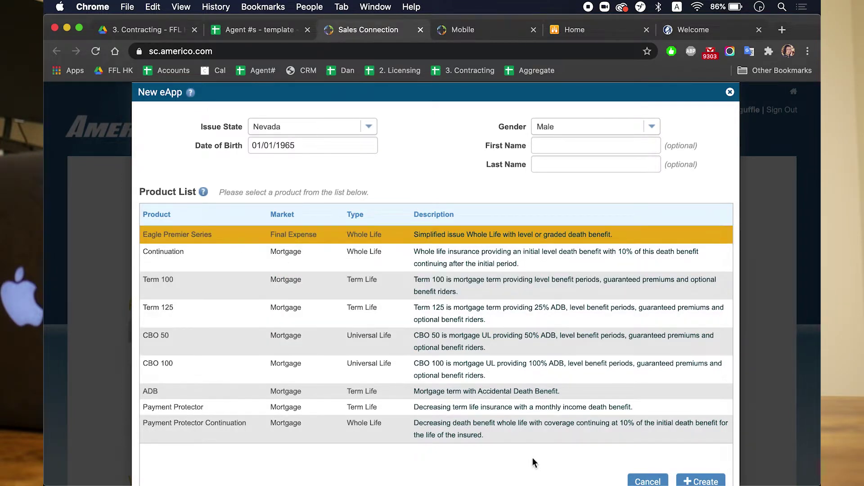
Step: Create the Eagle Premier Series eApp and scroll through its introduction page
{"action": "scroll", "coordinate": [532, 458], "scroll_direction": "down", "scroll_amount": 2}
{"action": "left_click", "coordinate": [700, 462]}
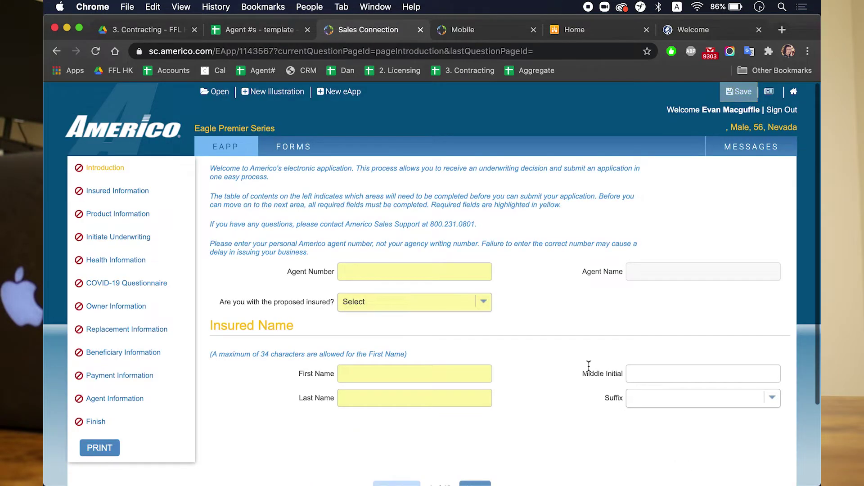
{"action": "scroll", "coordinate": [546, 312], "scroll_direction": "down", "scroll_amount": 1}
{"action": "scroll", "coordinate": [546, 314], "scroll_direction": "down", "scroll_amount": 3}
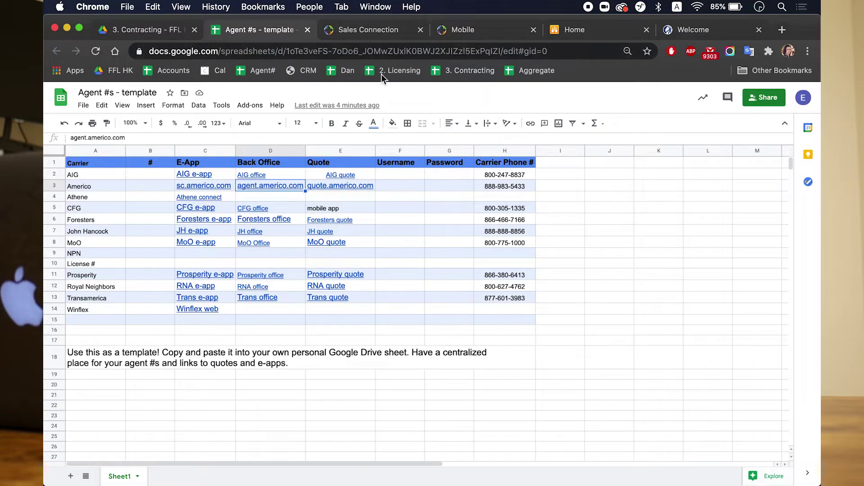
Step: From the Agent Portal Home page, open the Sales Connection Web Demo Version link
{"action": "left_click", "coordinate": [585, 32]}
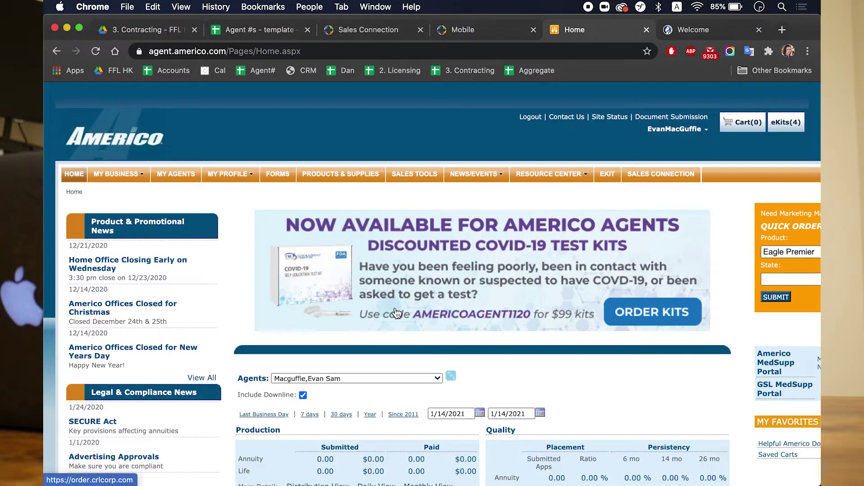
{"action": "scroll", "coordinate": [442, 291], "scroll_direction": "down", "scroll_amount": 6}
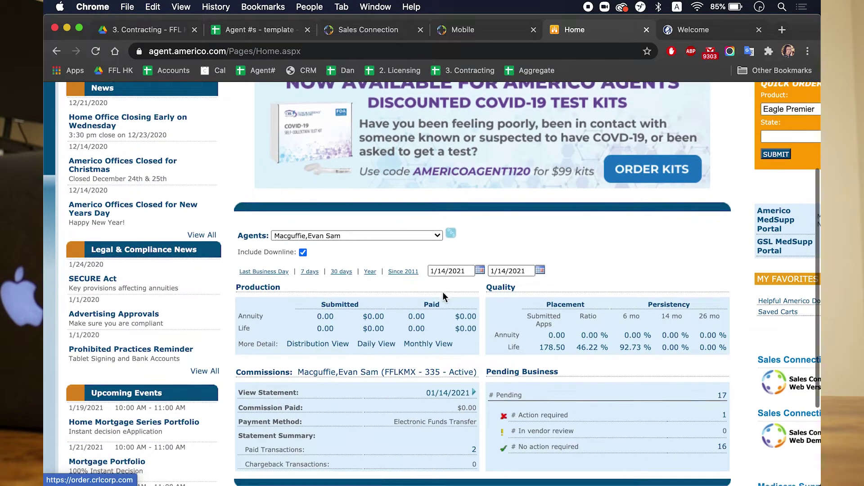
{"action": "scroll", "coordinate": [442, 292], "scroll_direction": "right", "scroll_amount": 5}
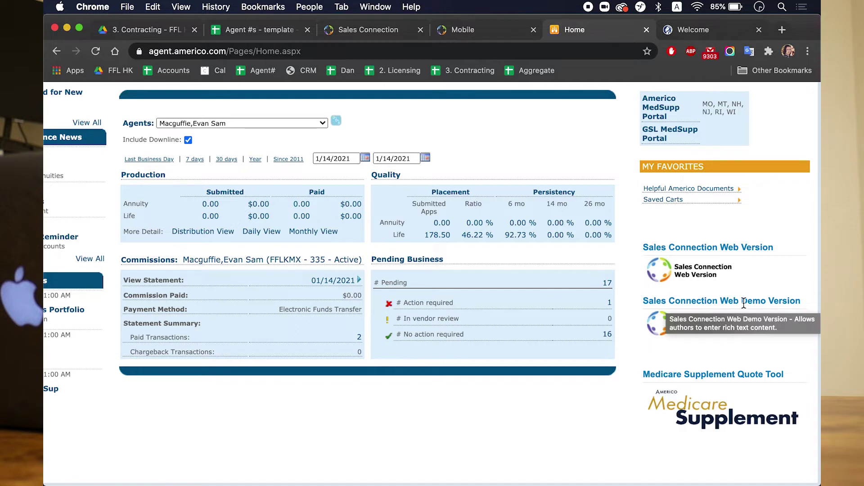
{"action": "left_click", "coordinate": [662, 323]}
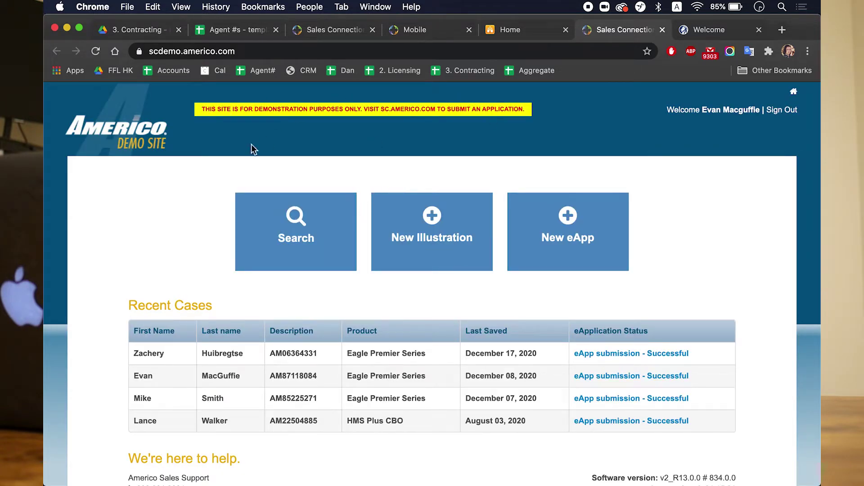
Step: Create a demo Eagle Premier Series eApp with date of birth 01/01/1965
{"action": "left_click", "coordinate": [568, 237]}
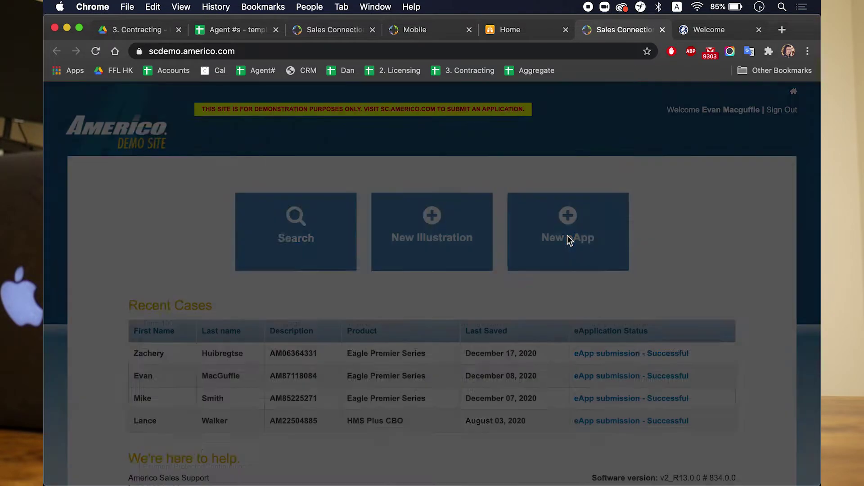
{"action": "left_click", "coordinate": [319, 146]}
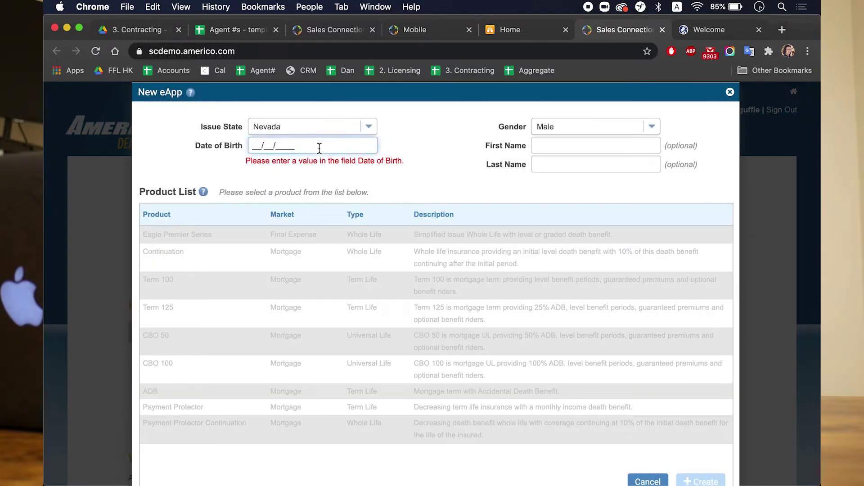
{"action": "type", "text": "01/01/1965"}
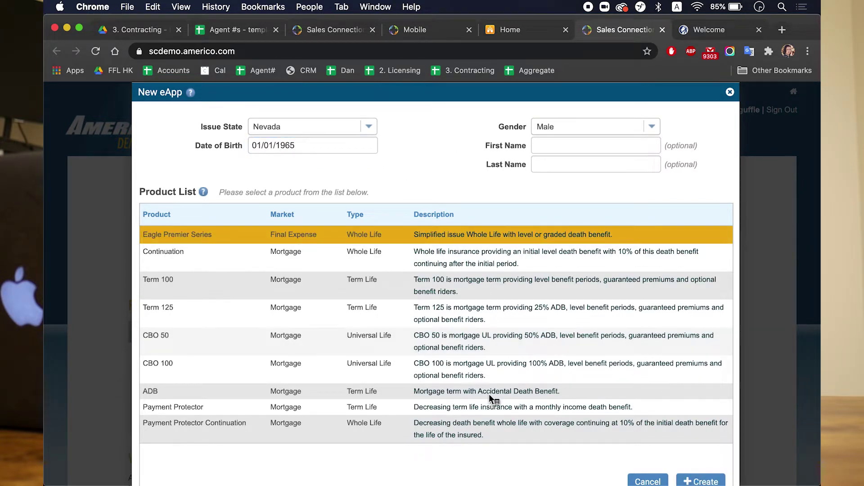
{"action": "left_click", "coordinate": [696, 481]}
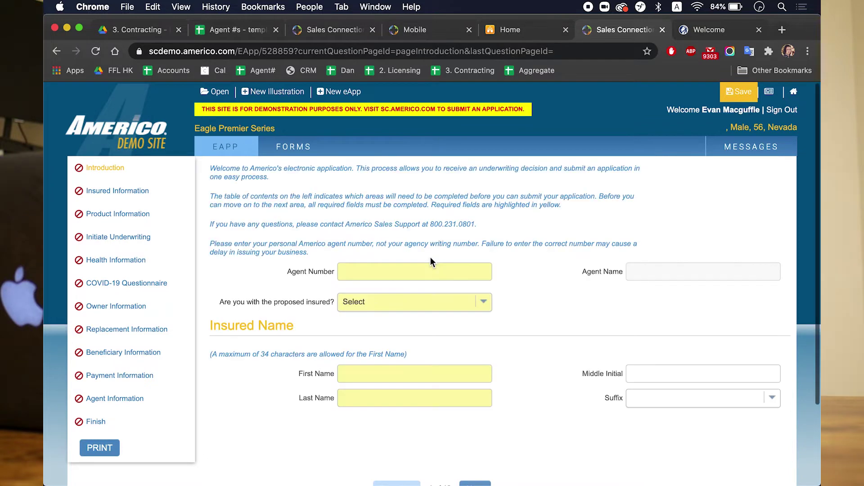
Step: Fill in the agent number and answer Yes to being with the proposed insured
{"action": "left_click", "coordinate": [417, 271]}
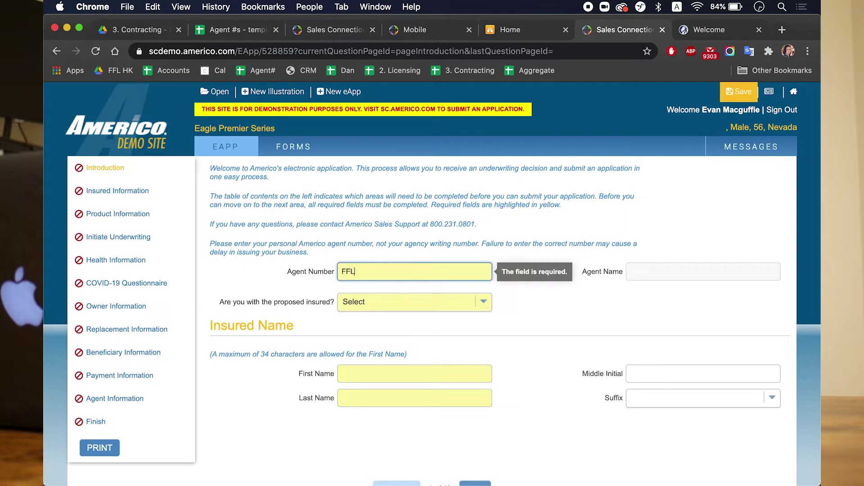
{"action": "left_click", "coordinate": [388, 301]}
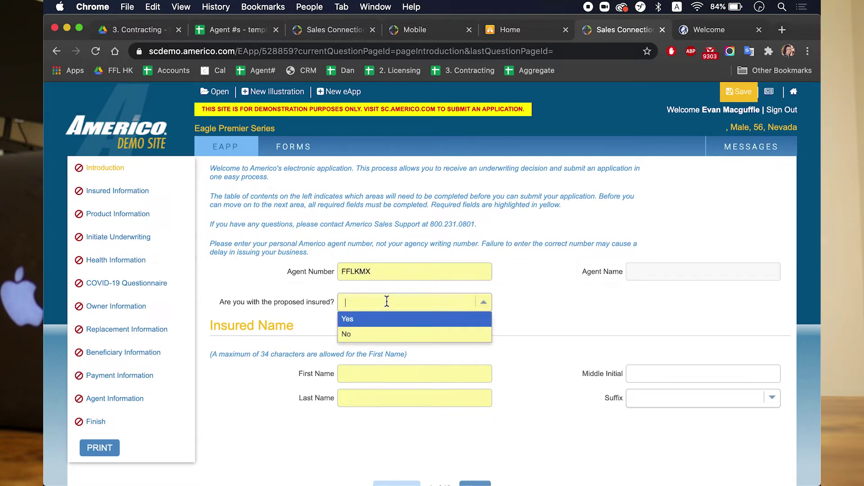
{"action": "left_click", "coordinate": [367, 323]}
Step: Enter the insured's first name, middle initial and last name, then continue to Proposed Insured Information
{"action": "left_click", "coordinate": [359, 373]}
{"action": "type", "text": "Joe"}
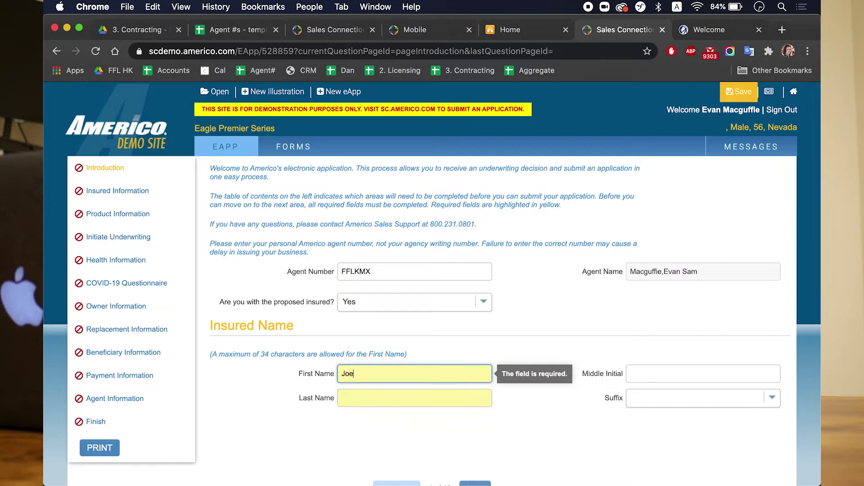
{"action": "key", "text": "Tab"}
{"action": "type", "text": "S"}
{"action": "key", "text": "Tab"}
{"action": "type", "text": "Shmo"}
{"action": "left_click", "coordinate": [476, 335]}
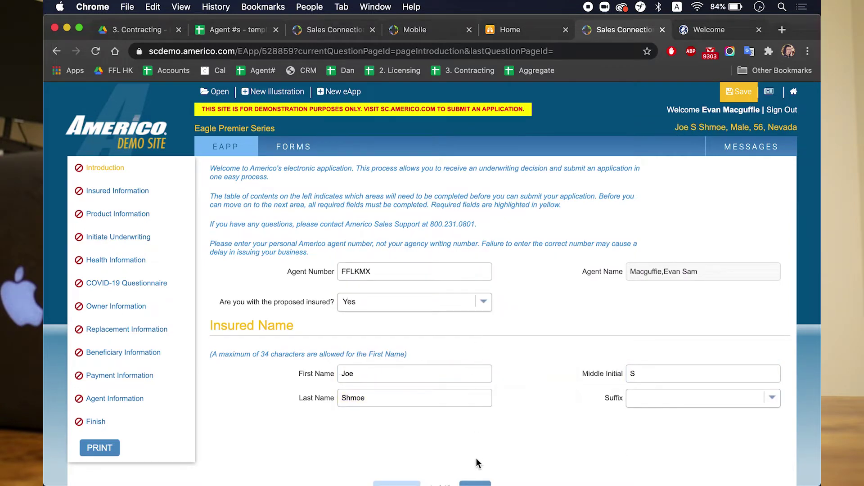
{"action": "scroll", "coordinate": [476, 458], "scroll_direction": "down", "scroll_amount": 1}
{"action": "left_click", "coordinate": [475, 463]}
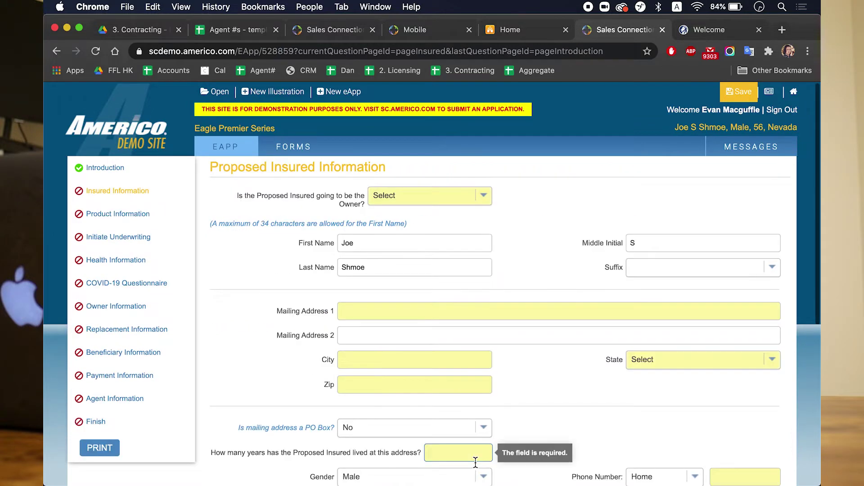
Step: Make the insured the owner (Yes) and enter the mailing street address
{"action": "left_click", "coordinate": [476, 195]}
{"action": "left_click", "coordinate": [462, 212]}
{"action": "left_click", "coordinate": [472, 317]}
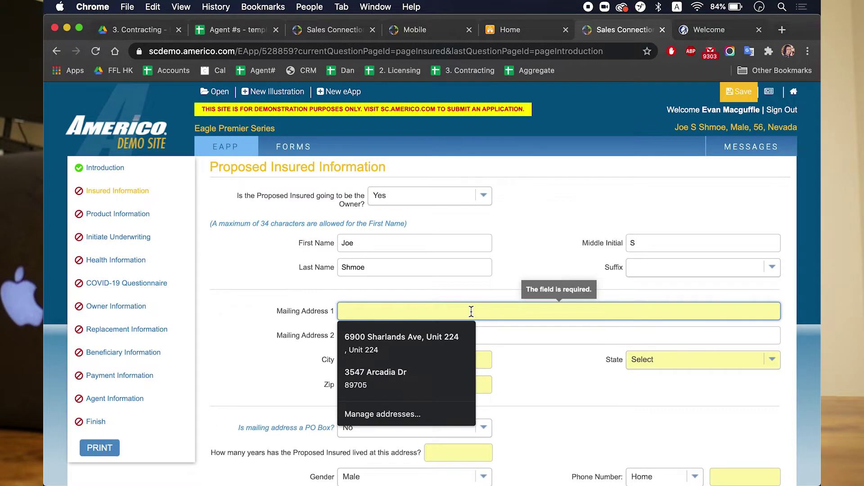
{"action": "type", "text": "123 Main St"}
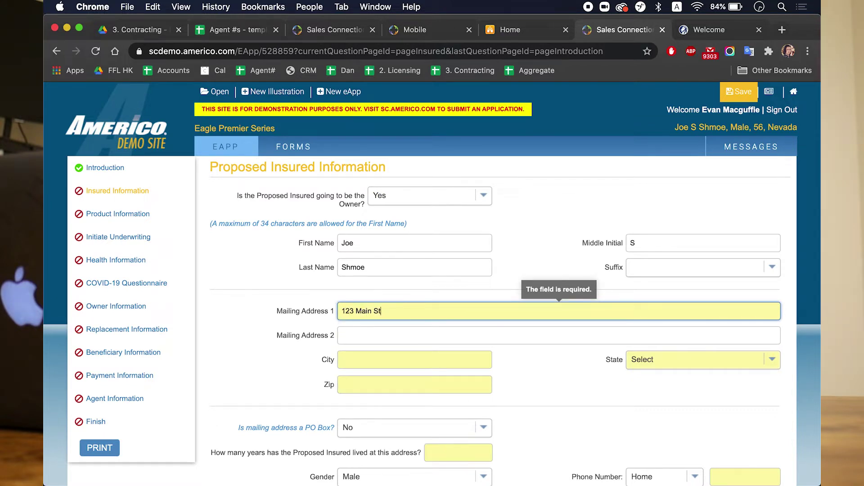
{"action": "key", "text": "Tab"}
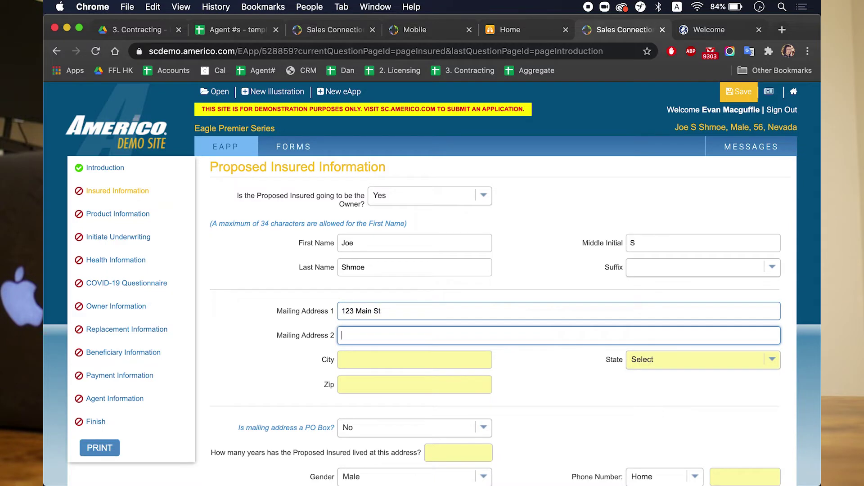
Step: Fill in the mailing city, state and zip code
{"action": "left_click", "coordinate": [414, 360]}
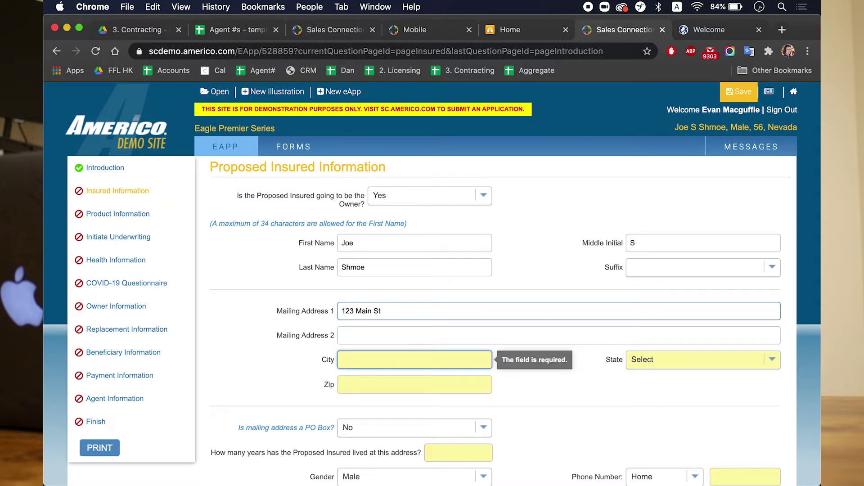
{"action": "type", "text": "Vegas"}
{"action": "key", "text": "Tab"}
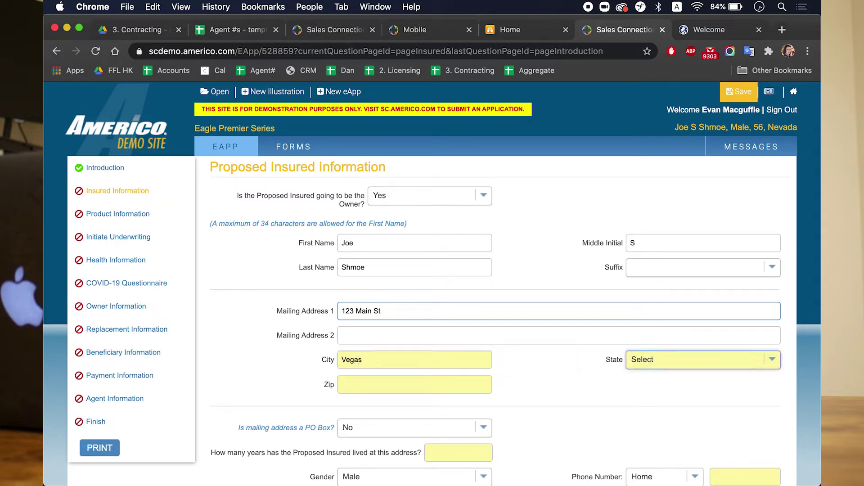
{"action": "type", "text": "nv"}
{"action": "key", "text": "Return"}
{"action": "key", "text": "Tab"}
{"action": "type", "text": "89109"}
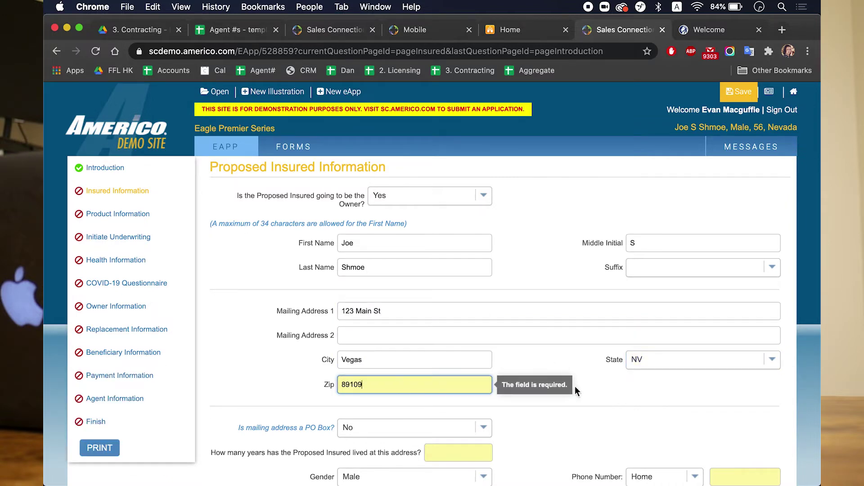
{"action": "left_click", "coordinate": [569, 434]}
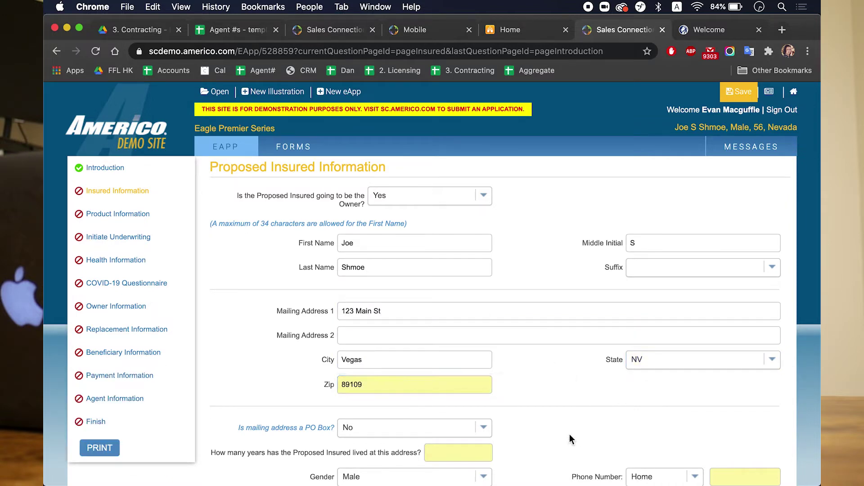
Step: Enter the insured's home phone number and email address
{"action": "scroll", "coordinate": [548, 338], "scroll_direction": "down", "scroll_amount": 5}
{"action": "left_click", "coordinate": [476, 294]}
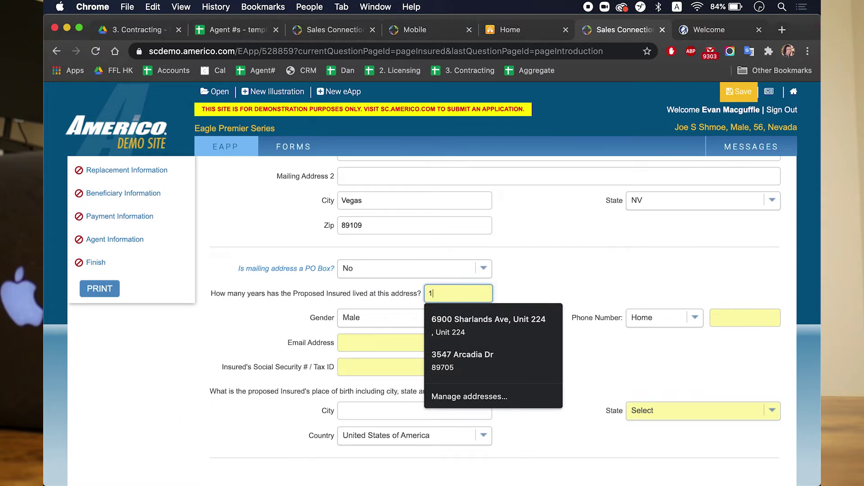
{"action": "left_click", "coordinate": [729, 320]}
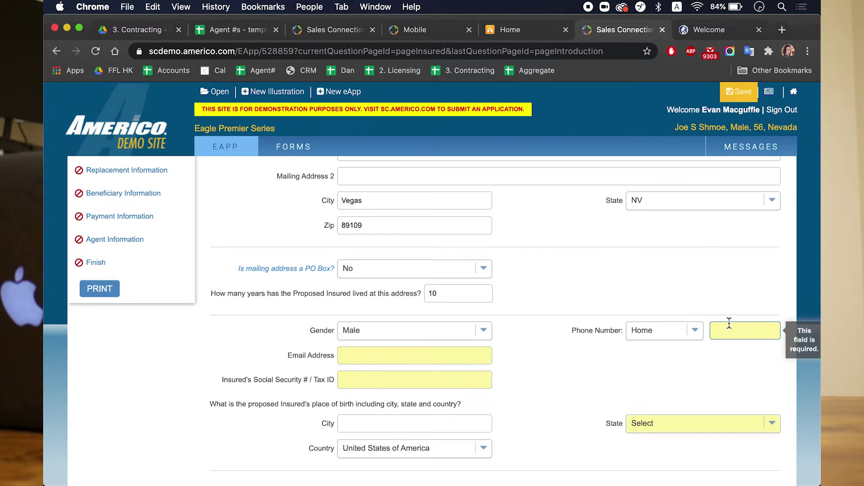
{"action": "left_click", "coordinate": [729, 323]}
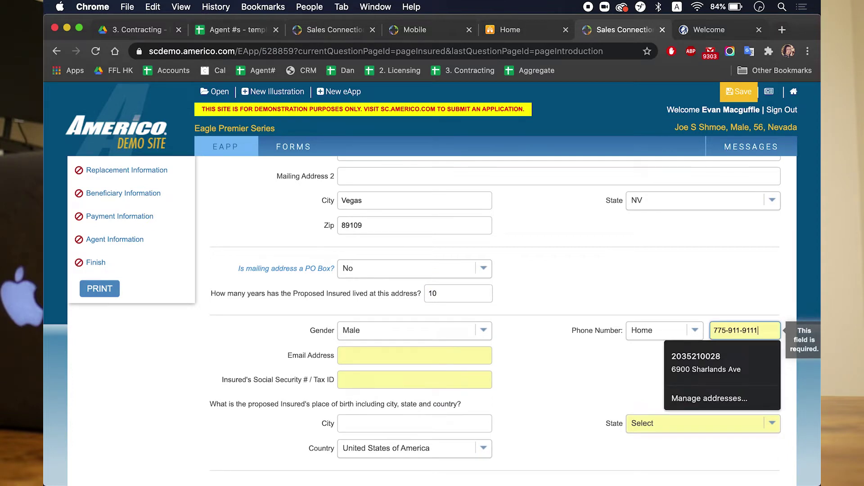
{"action": "left_click", "coordinate": [486, 355]}
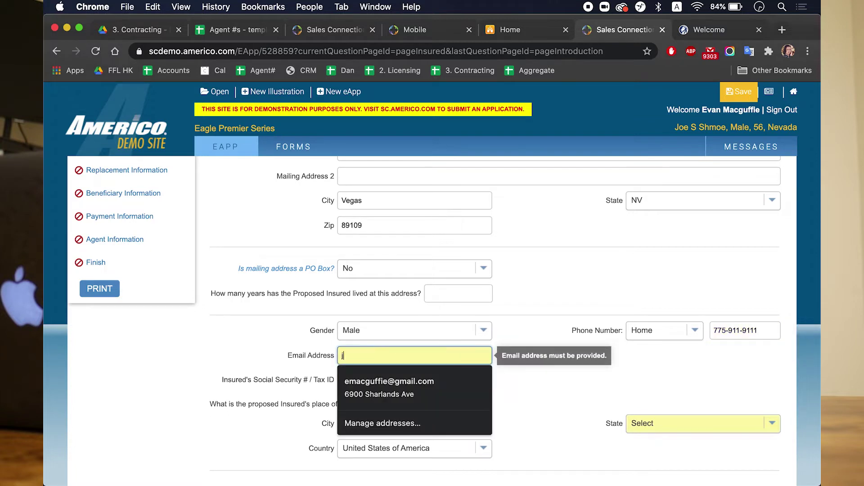
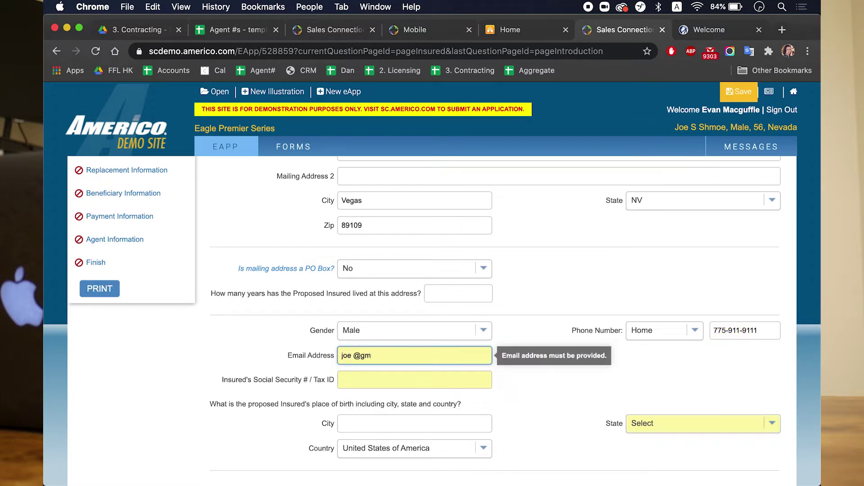
{"action": "key", "text": "Tab"}
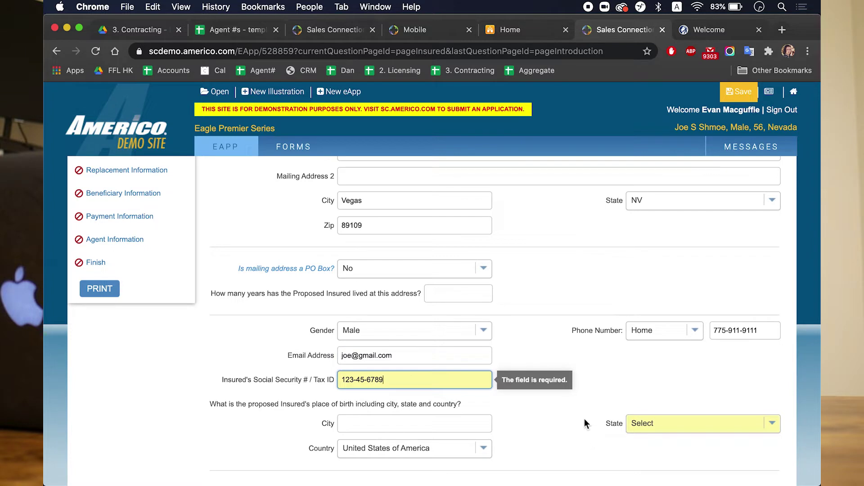
Step: Choose AK as the birth state and continue to Product Information
{"action": "scroll", "coordinate": [585, 419], "scroll_direction": "down", "scroll_amount": 1}
{"action": "left_click", "coordinate": [656, 384]}
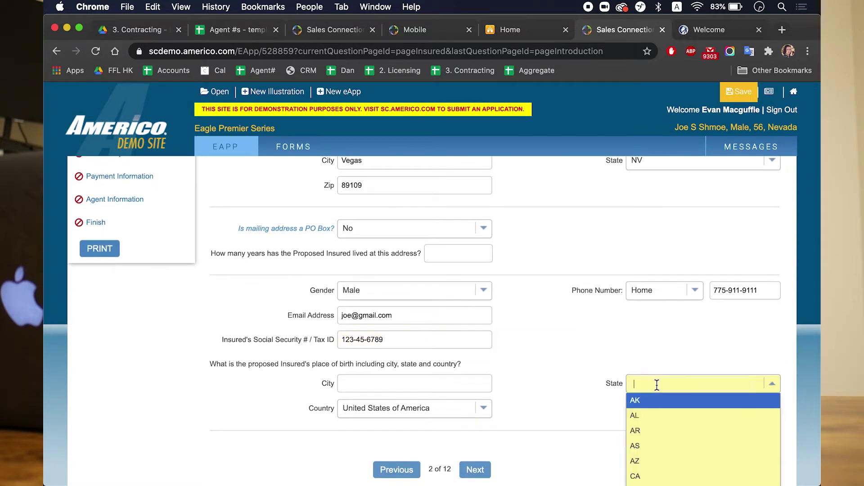
{"action": "key", "text": "Return"}
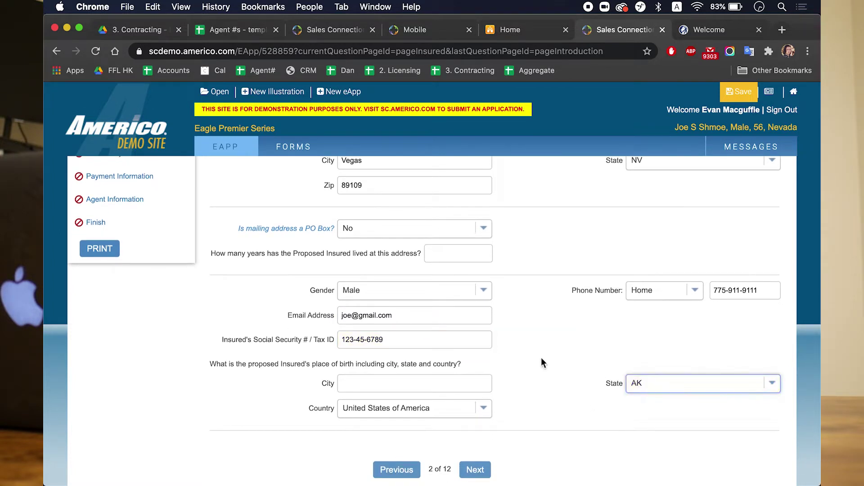
{"action": "left_click", "coordinate": [478, 471]}
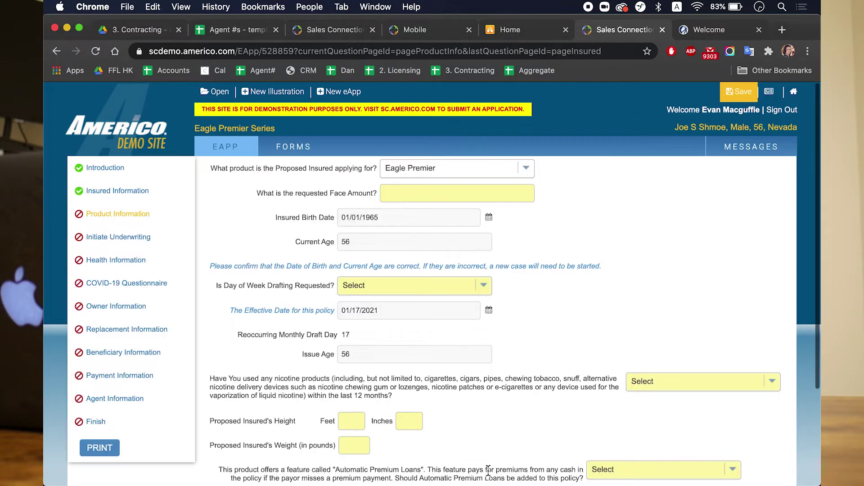
Step: Enter 10000 in the requested Face Amount field so it shows 10,000.00
{"action": "left_click", "coordinate": [421, 194]}
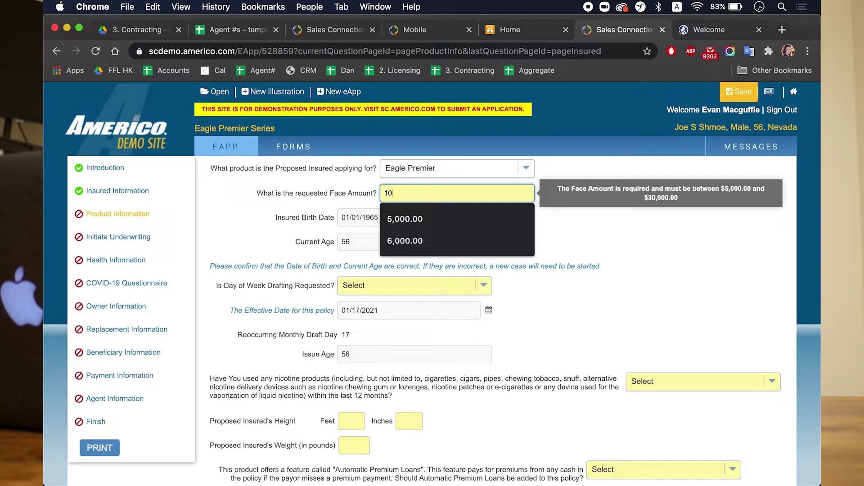
{"action": "type", "text": "000"}
{"action": "left_click", "coordinate": [625, 277]}
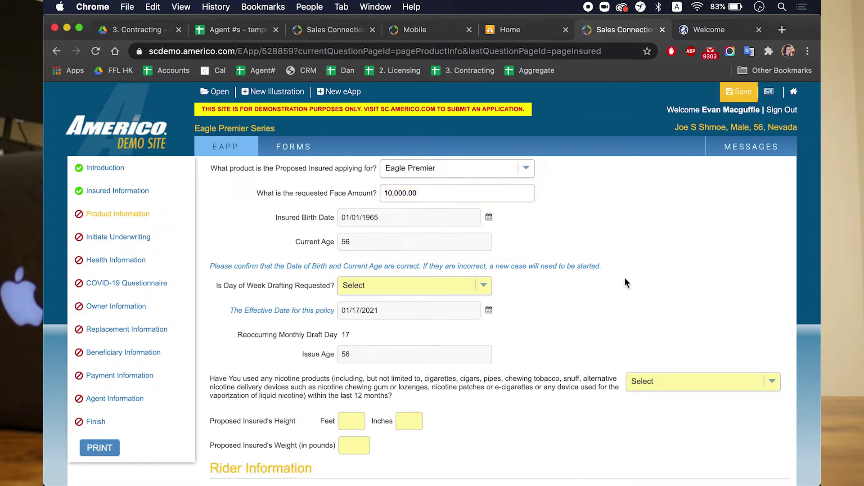
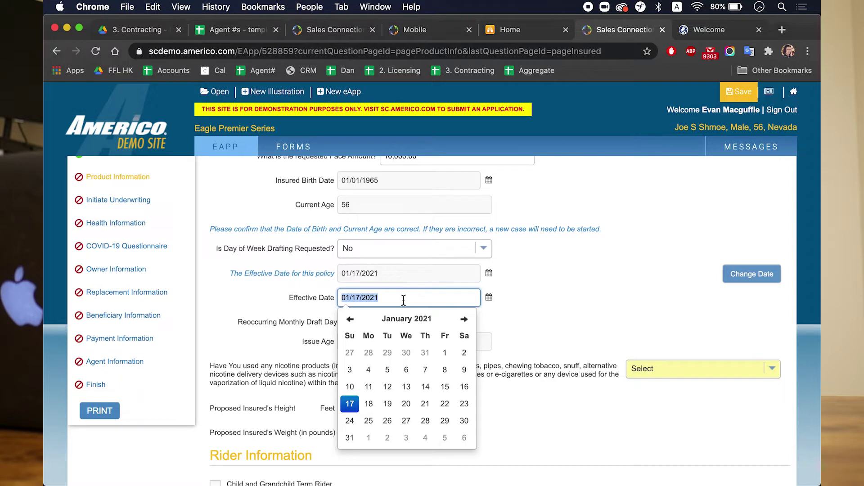
Step: Enter 02/03/2021 as the Effective Date, then change it to 01/10/2021 so the draft day is 10
{"action": "type", "text": "02/03/2021"}
{"action": "left_click", "coordinate": [548, 311]}
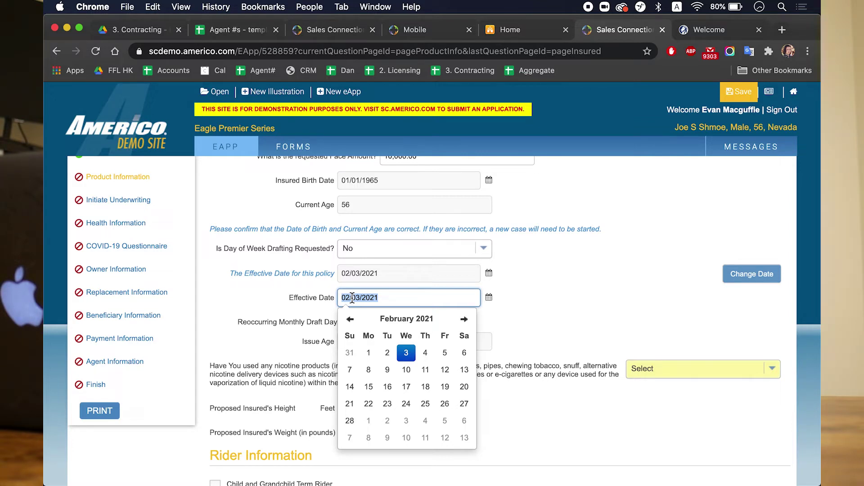
{"action": "type", "text": "01/10/2021"}
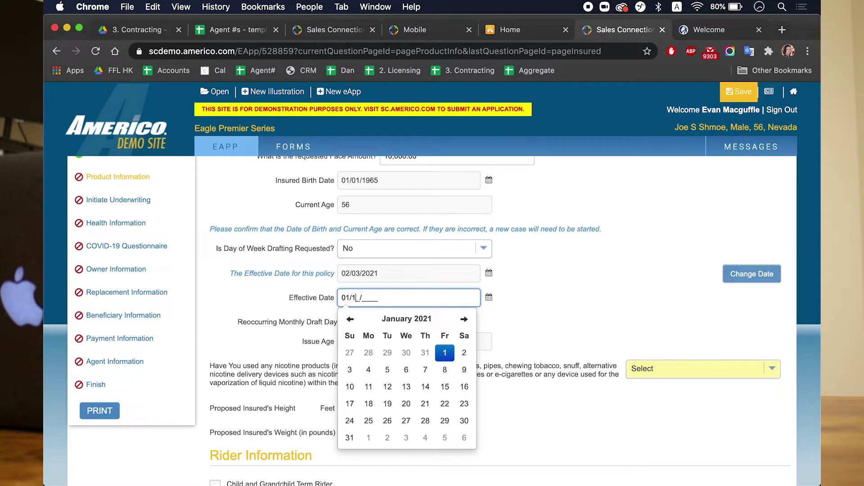
{"action": "left_click", "coordinate": [536, 300]}
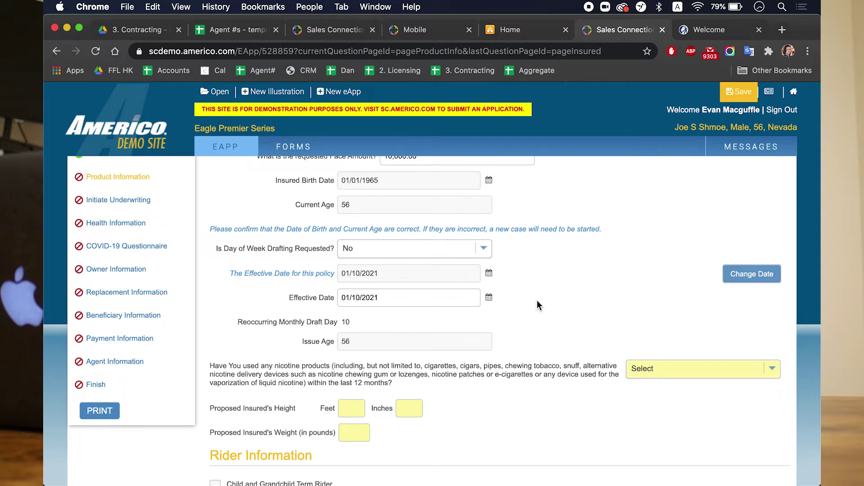
Step: Answer No to the nicotine question
{"action": "left_click", "coordinate": [348, 323]}
{"action": "left_click", "coordinate": [393, 325]}
{"action": "scroll", "coordinate": [393, 325], "scroll_direction": "down", "scroll_amount": 5}
{"action": "left_click", "coordinate": [687, 264]}
{"action": "left_click", "coordinate": [652, 296]}
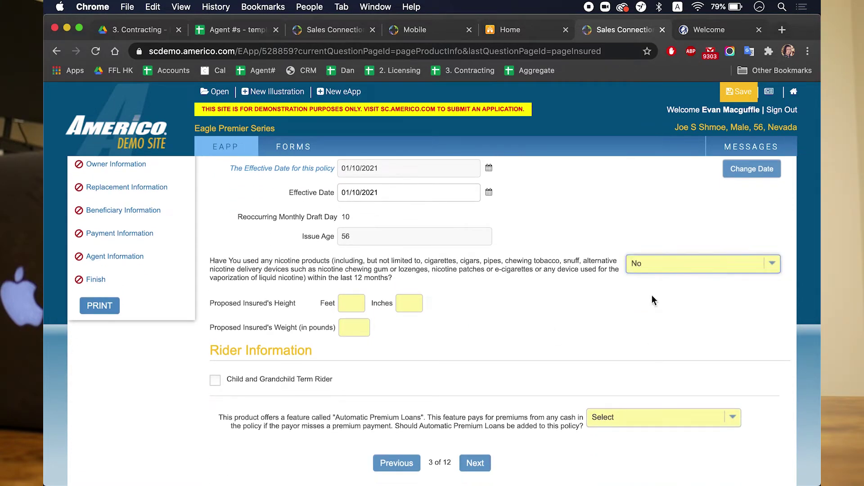
Step: Enter the insured's height as 5 ft 5 in and weight as 150 lb
{"action": "left_click", "coordinate": [355, 308]}
{"action": "type", "text": "5"}
{"action": "key", "text": "Tab"}
{"action": "type", "text": "5"}
{"action": "key", "text": "Tab"}
{"action": "type", "text": "150"}
{"action": "left_click", "coordinate": [615, 331]}
Step: Add Automatic Premium Loans, calculate the $47.30 premium, and continue to Initiate Underwriting
{"action": "scroll", "coordinate": [615, 333], "scroll_direction": "down", "scroll_amount": 2}
{"action": "scroll", "coordinate": [616, 334], "scroll_direction": "down", "scroll_amount": 2}
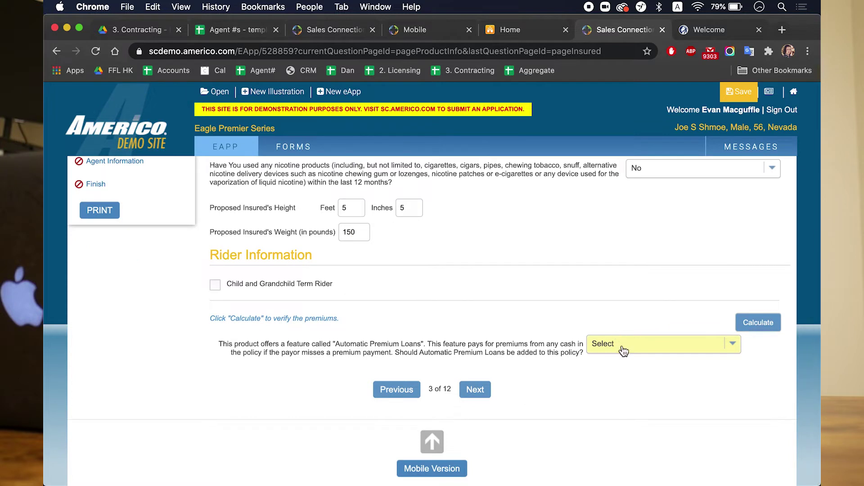
{"action": "left_click", "coordinate": [621, 346]}
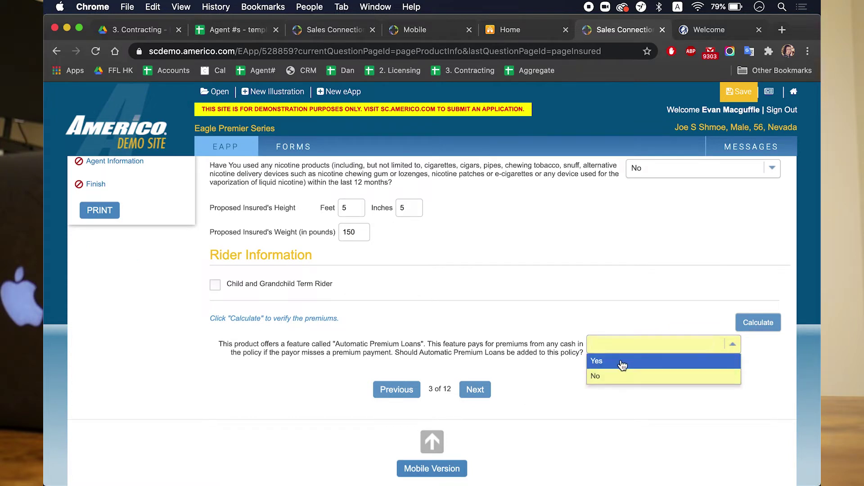
{"action": "left_click", "coordinate": [620, 360]}
{"action": "left_click", "coordinate": [770, 326]}
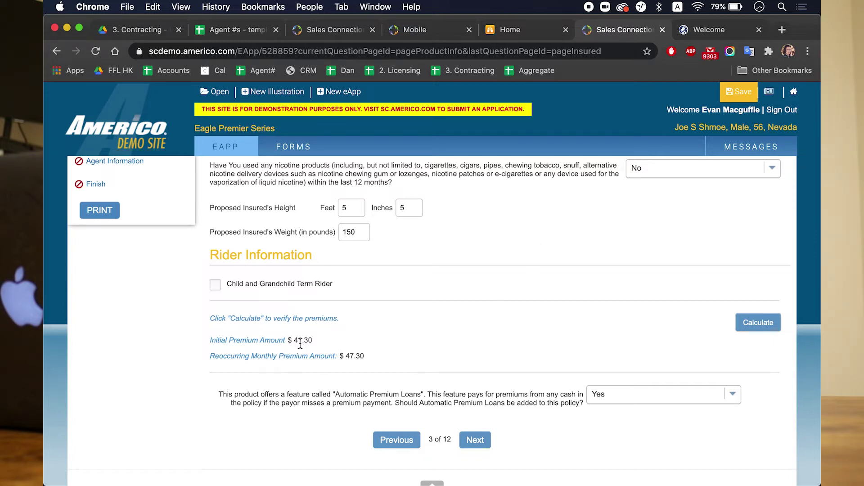
{"action": "left_click", "coordinate": [476, 443]}
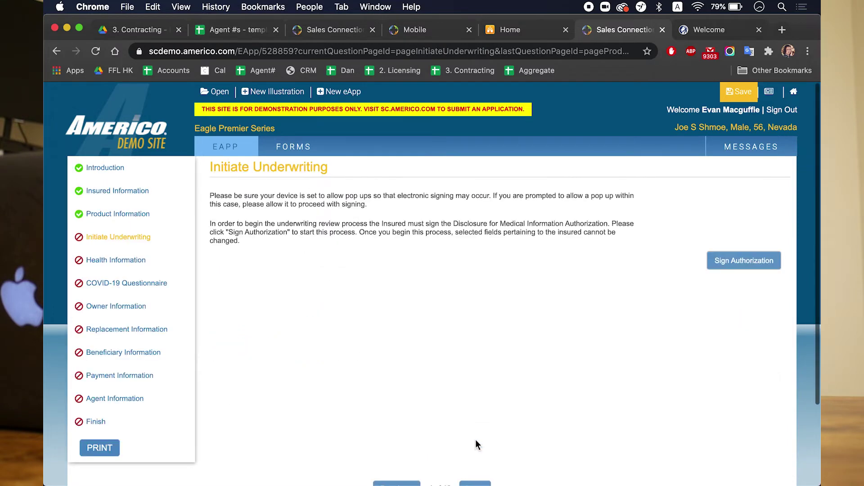
Step: Start signing the medical information authorization using Tablet Signing
{"action": "left_click", "coordinate": [725, 267]}
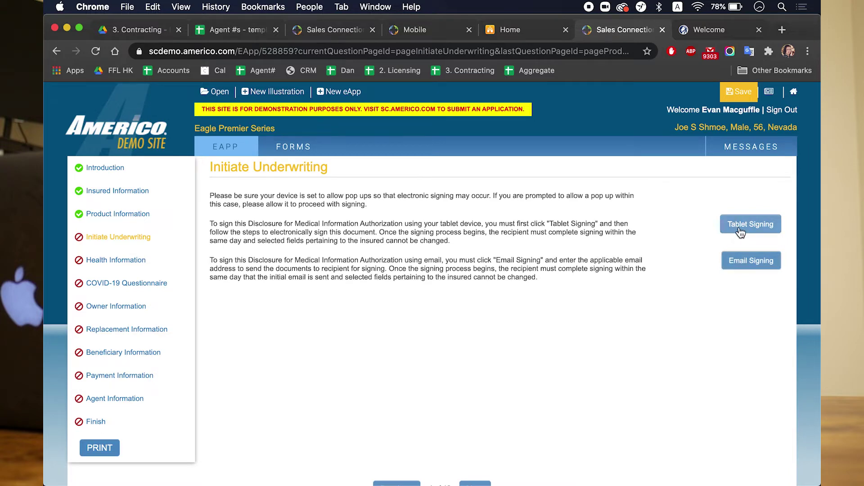
{"action": "left_click", "coordinate": [744, 234]}
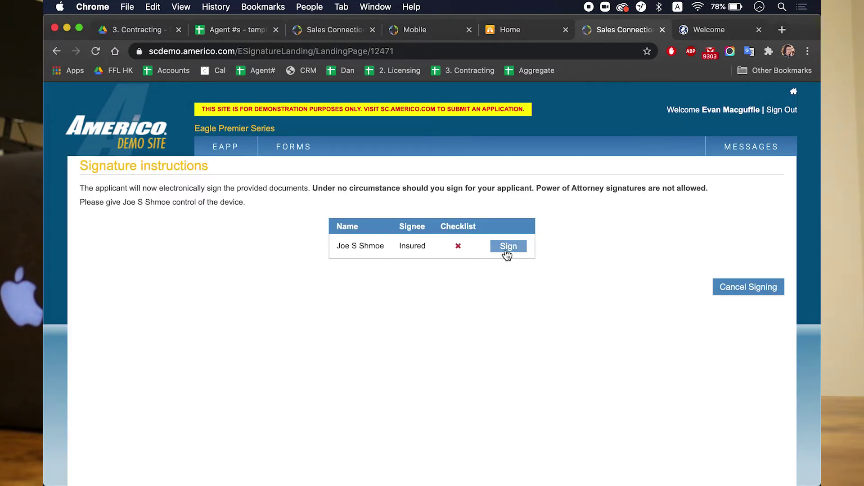
Step: Open the insured's signing session and agree to the electronic consumer disclosure
{"action": "left_click", "coordinate": [507, 252]}
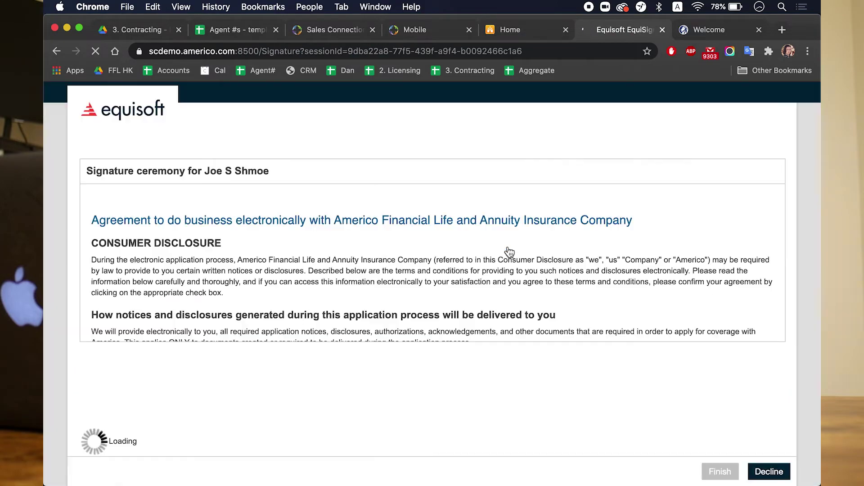
{"action": "scroll", "coordinate": [99, 418], "scroll_direction": "down", "scroll_amount": 5}
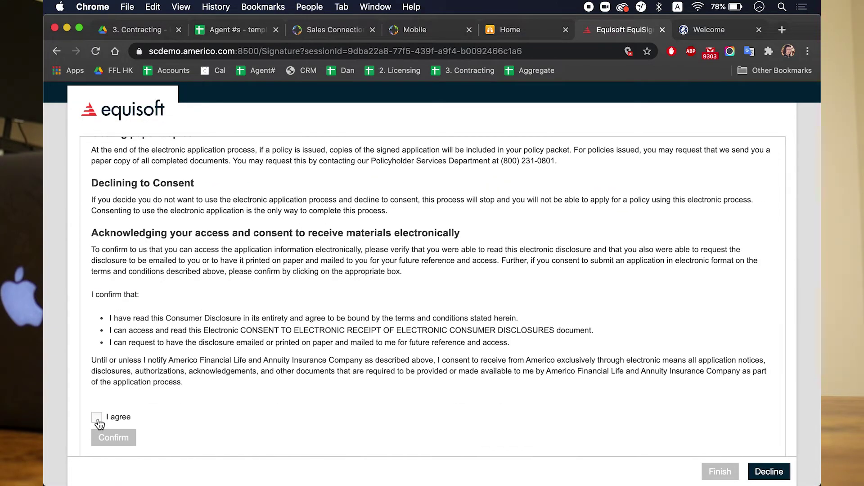
{"action": "left_click", "coordinate": [97, 419]}
{"action": "left_click", "coordinate": [114, 437]}
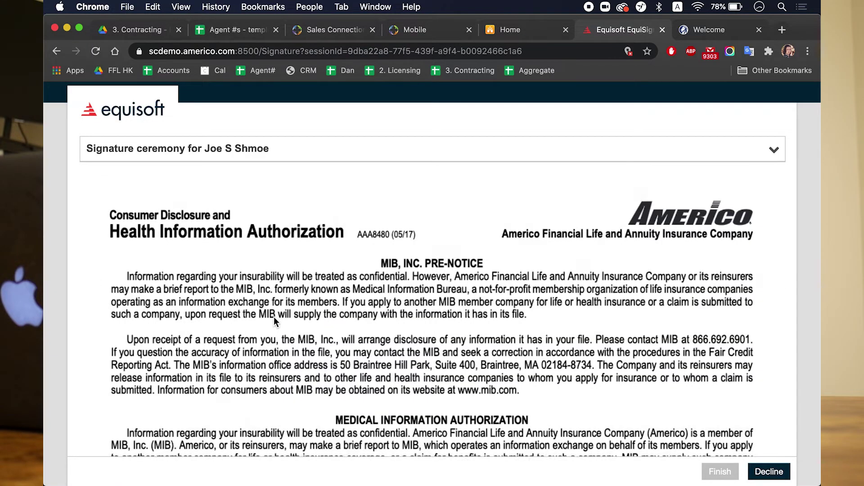
Step: Draw the insured's signature on the authorization's signature line and finish signing
{"action": "scroll", "coordinate": [274, 317], "scroll_direction": "down", "scroll_amount": 15}
{"action": "left_click", "coordinate": [396, 198]}
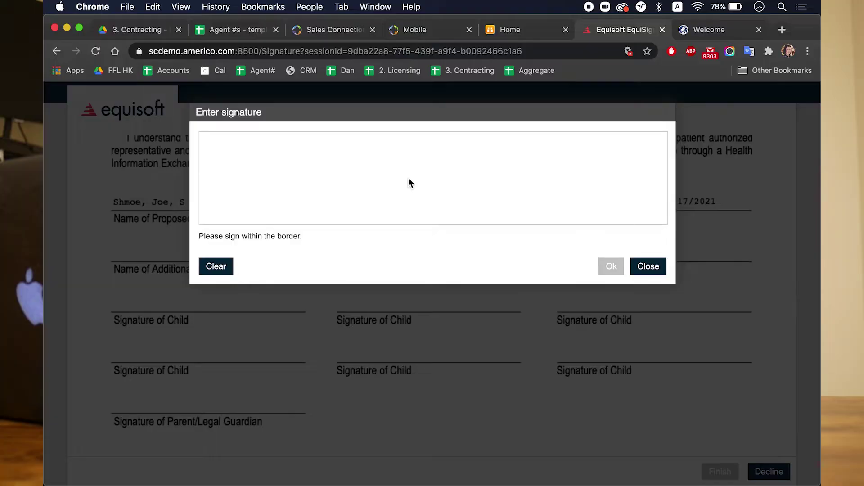
{"action": "mouse_move", "coordinate": [399, 158]}
{"action": "left_mouse_down"}
{"action": "mouse_move", "coordinate": [401, 176]}
{"action": "mouse_move", "coordinate": [448, 158]}
{"action": "mouse_move", "coordinate": [497, 167]}
{"action": "mouse_move", "coordinate": [517, 189]}
{"action": "left_mouse_up"}
{"action": "left_click", "coordinate": [609, 267]}
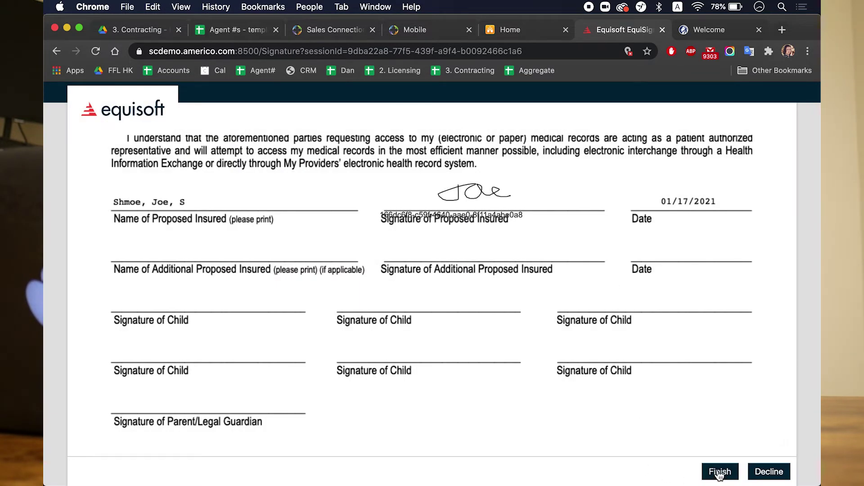
{"action": "left_click", "coordinate": [720, 471]}
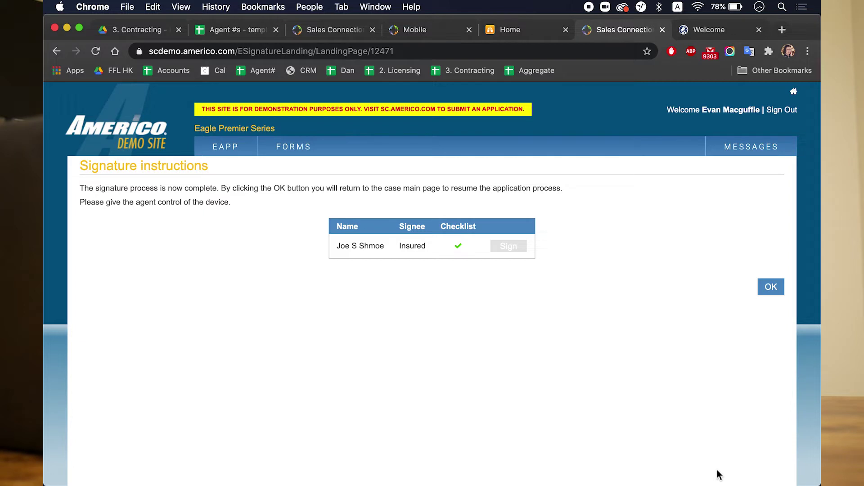
Step: Submit the prescription-history underwriting check and read the $10,000.00 Level Death Benefit approval message
{"action": "left_click", "coordinate": [771, 287]}
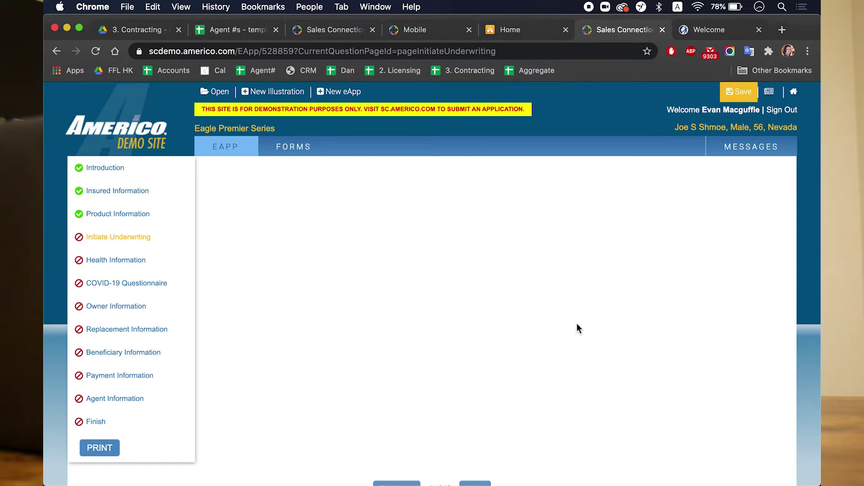
{"action": "left_click", "coordinate": [723, 245]}
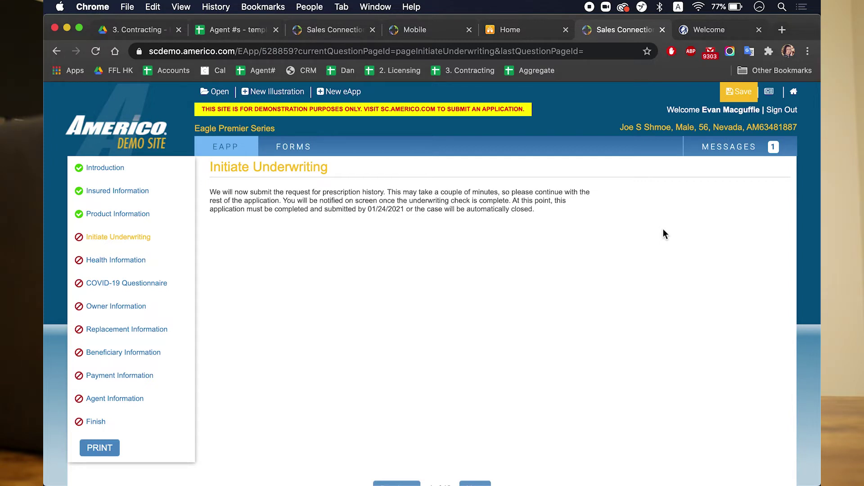
{"action": "left_click", "coordinate": [737, 155]}
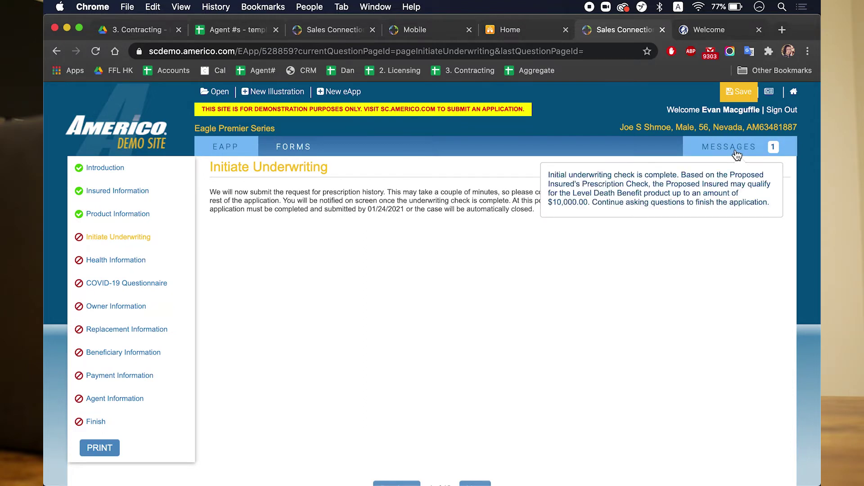